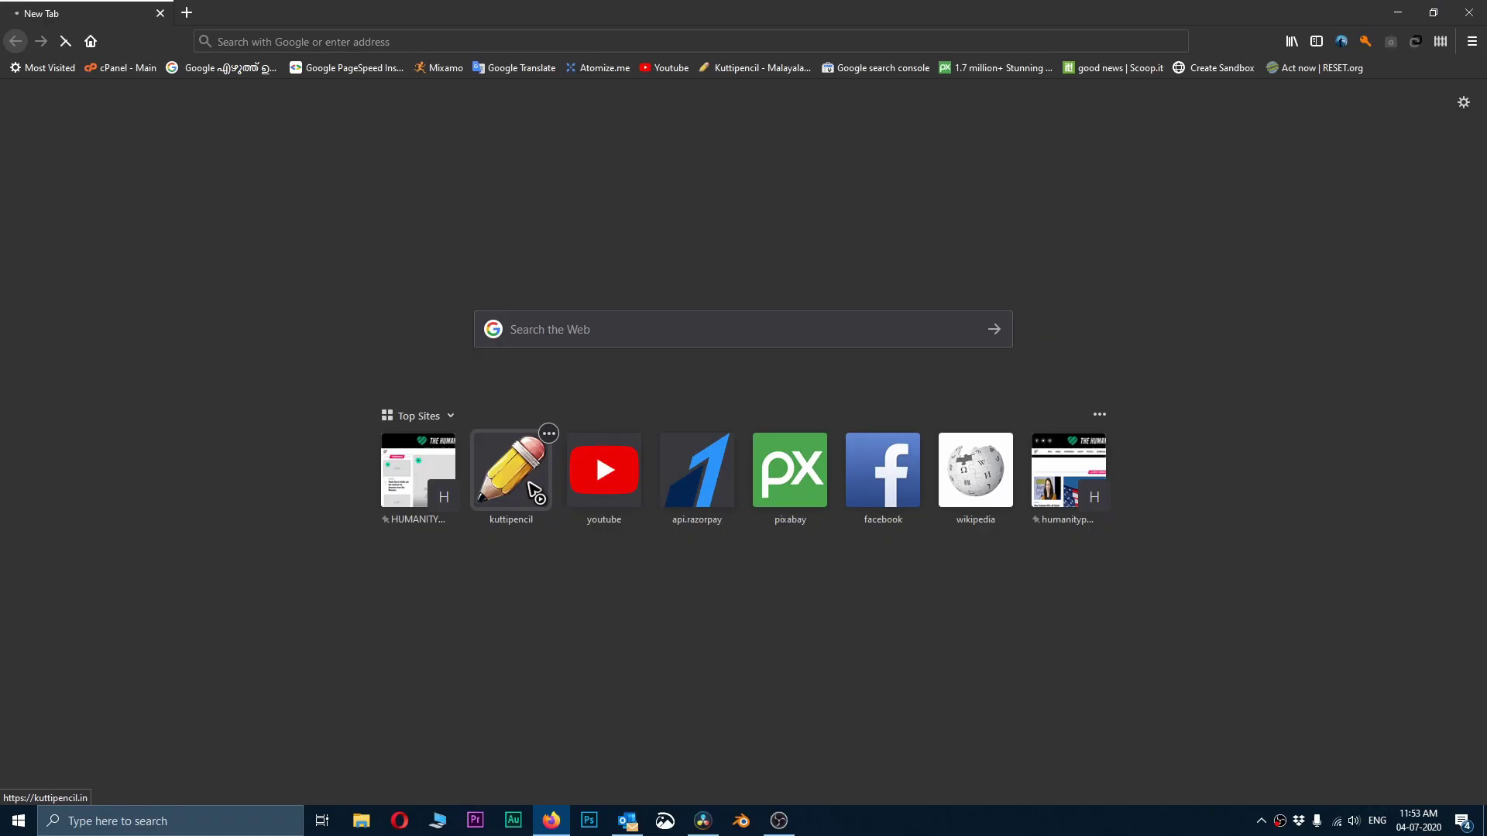
- Open the Kuttipencil Malayalam typing site from Firefox's Top Sites
click(530, 484)
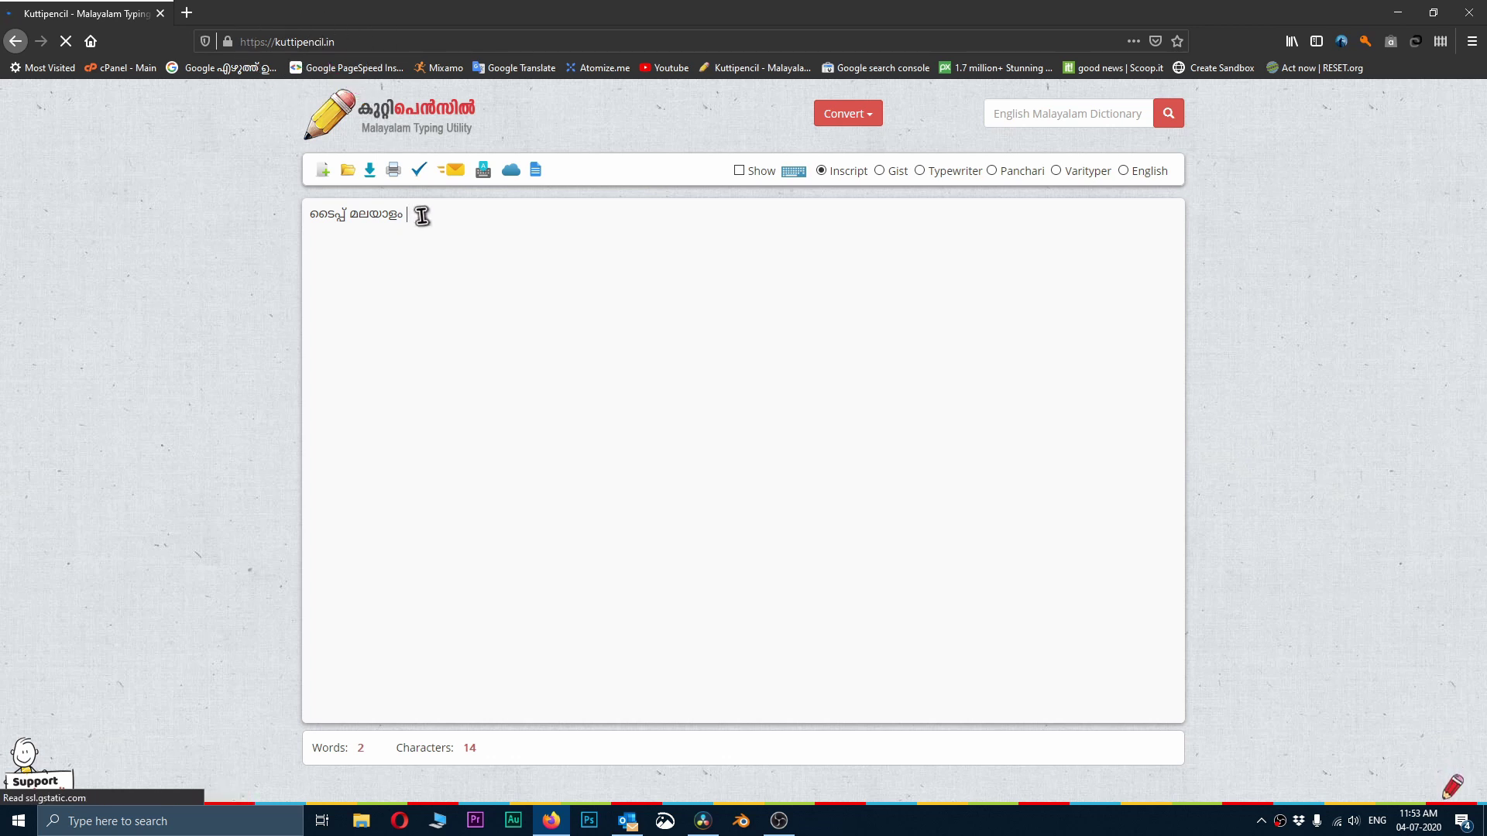
- Delete the old Malayalam text and type the phrase phonetically ('maltyp') in the editor
drag(422, 216, 246, 213)
key(BackSpace)
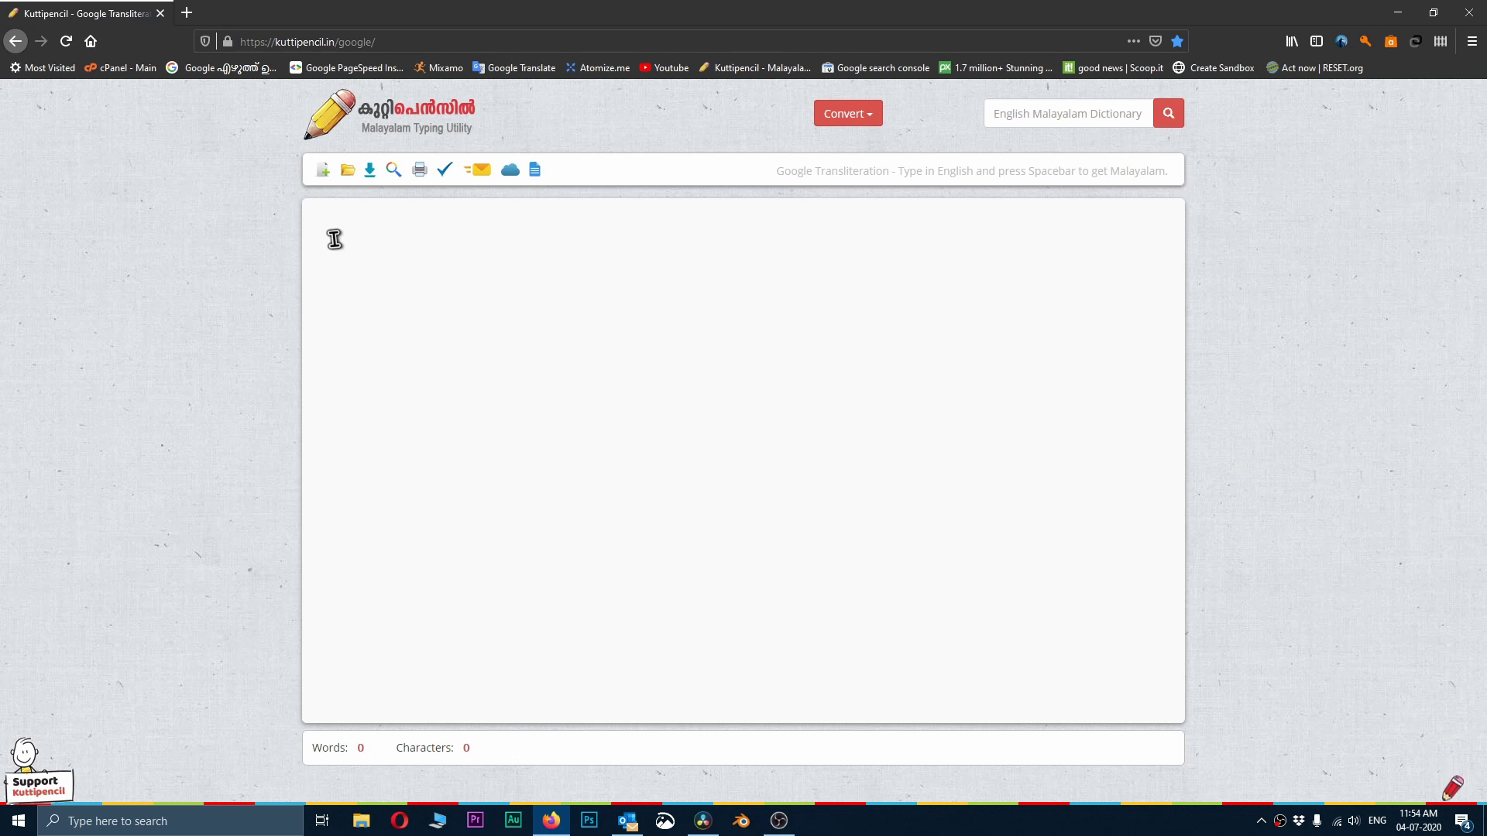
text(mal)
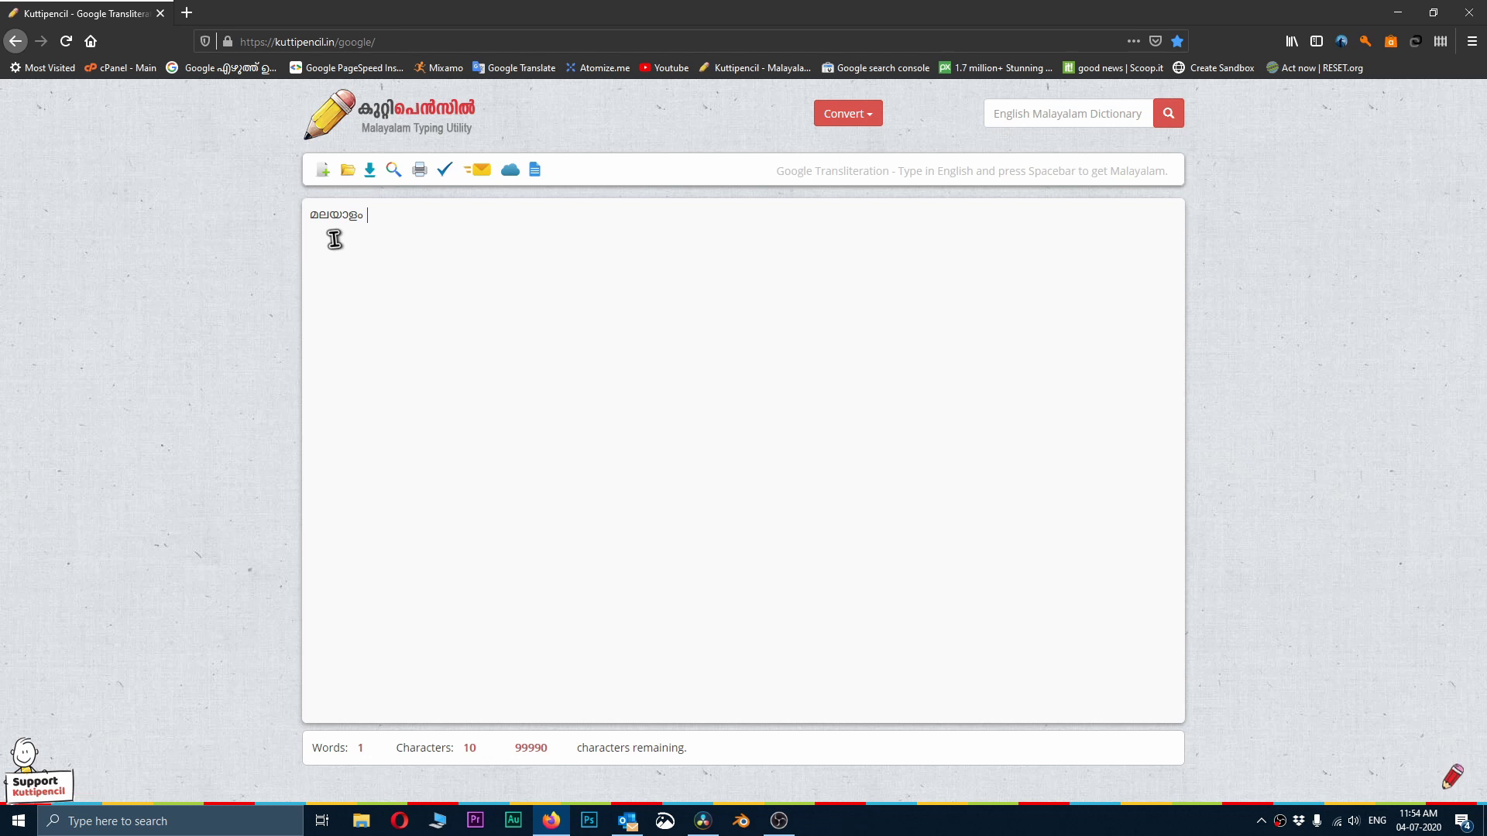
text(typ)
- Convert the phrase to FML Series encoding and copy the converted text
click(861, 114)
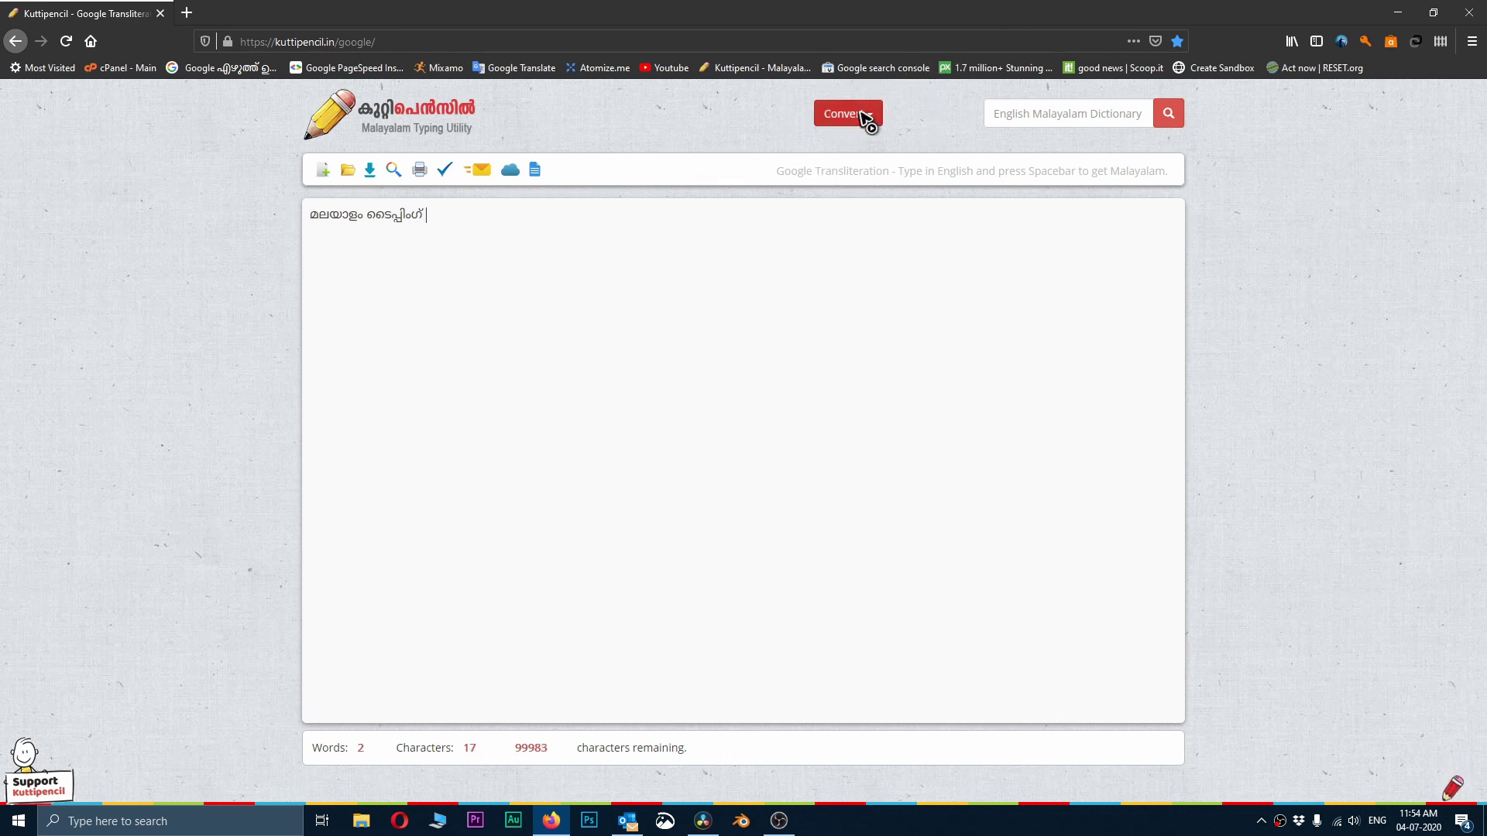
click(863, 114)
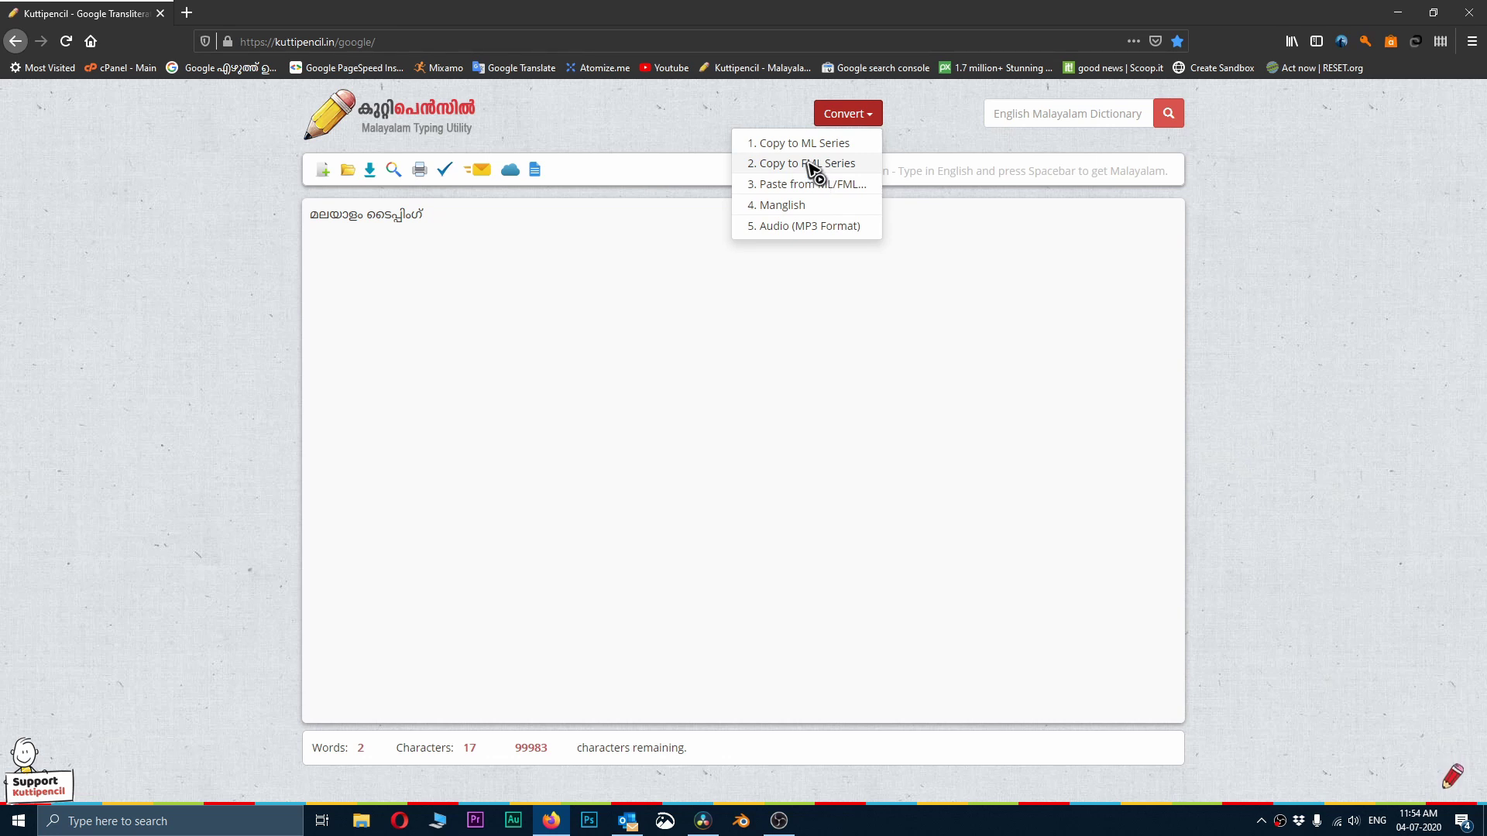
click(809, 164)
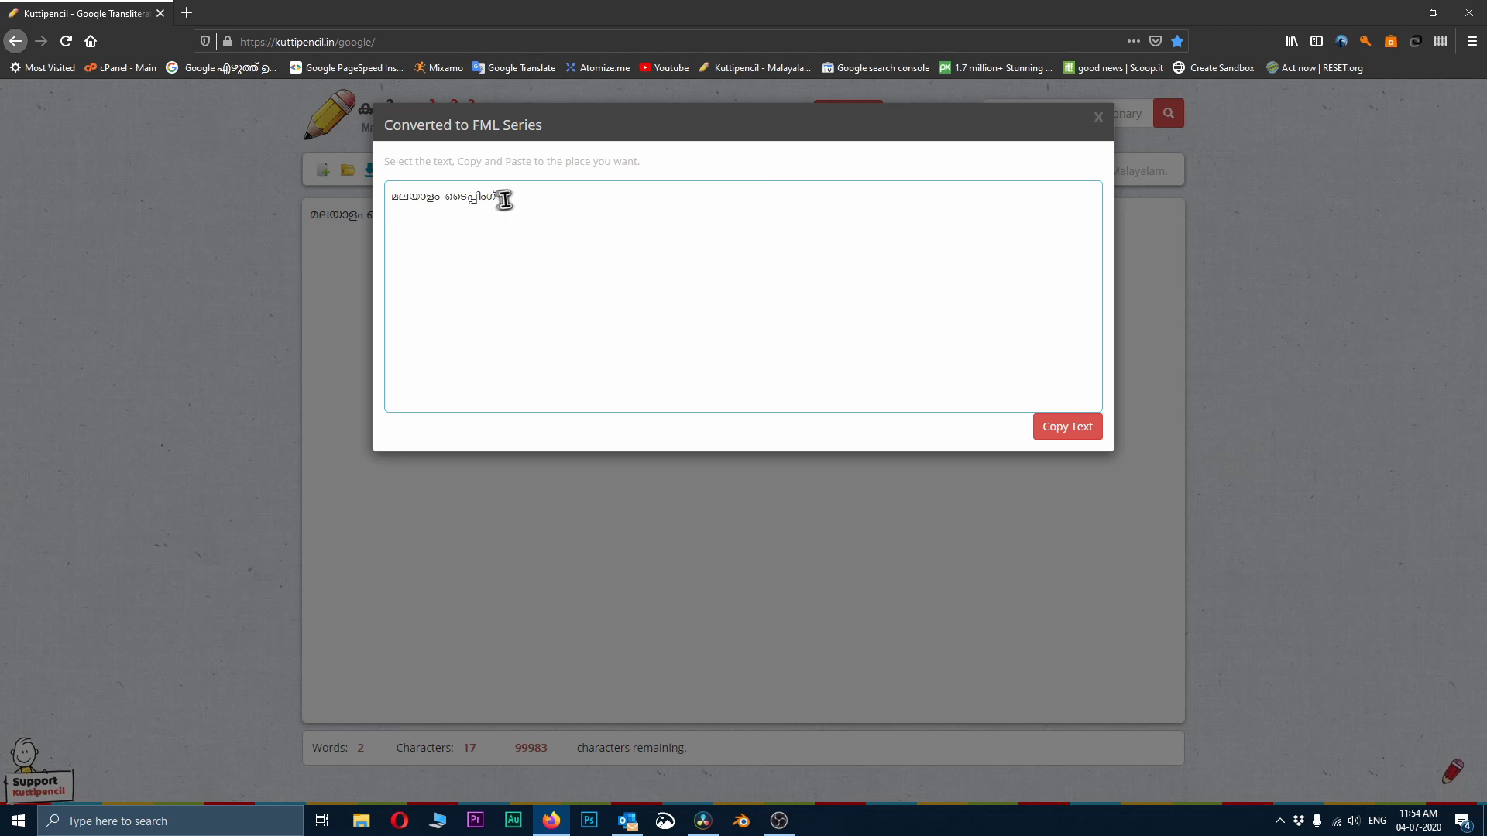
click(1071, 430)
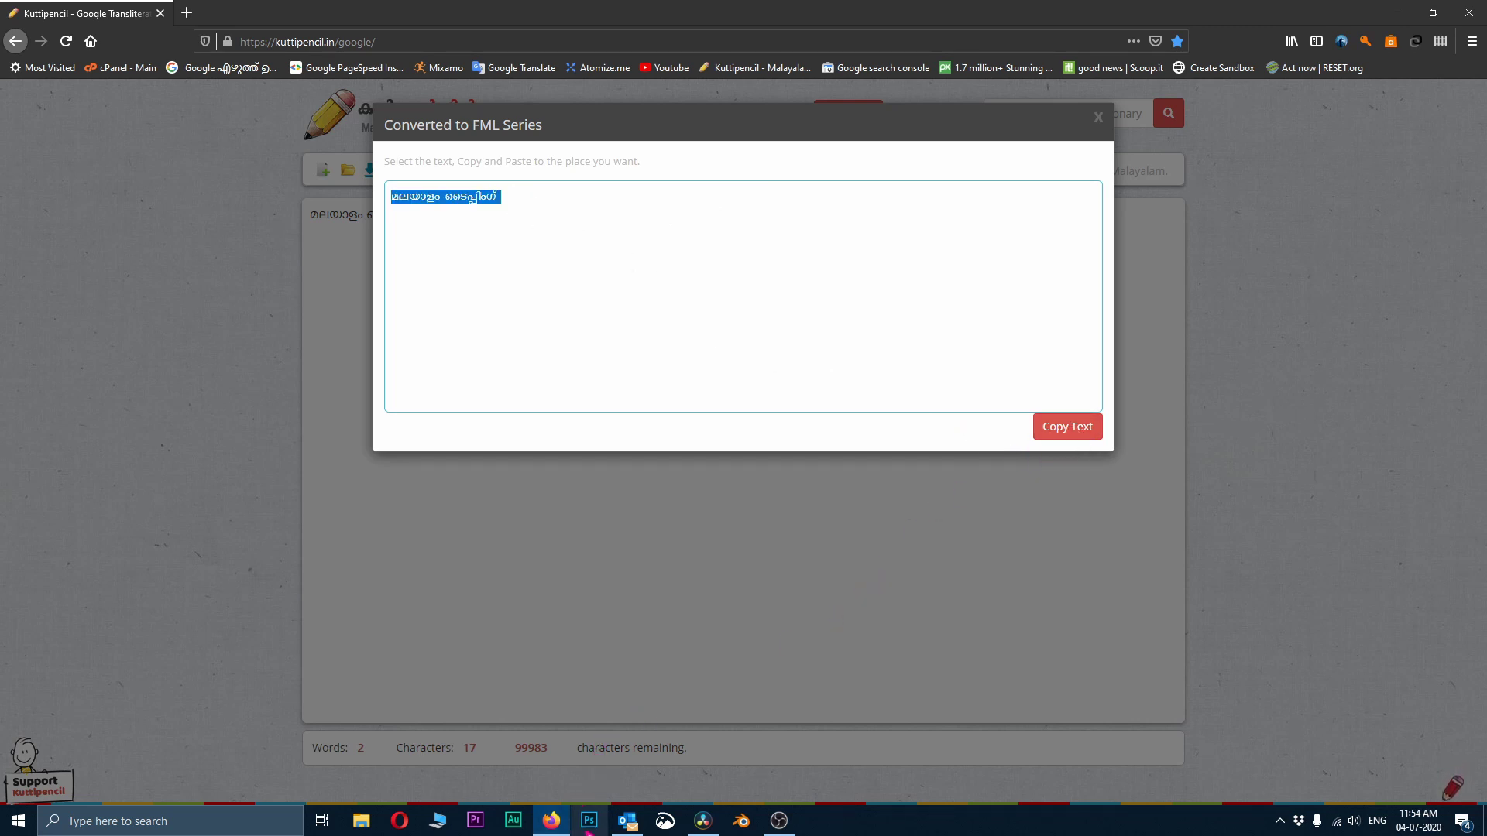
- Launch Photoshop and open the malayalamfont.com search result
click(590, 817)
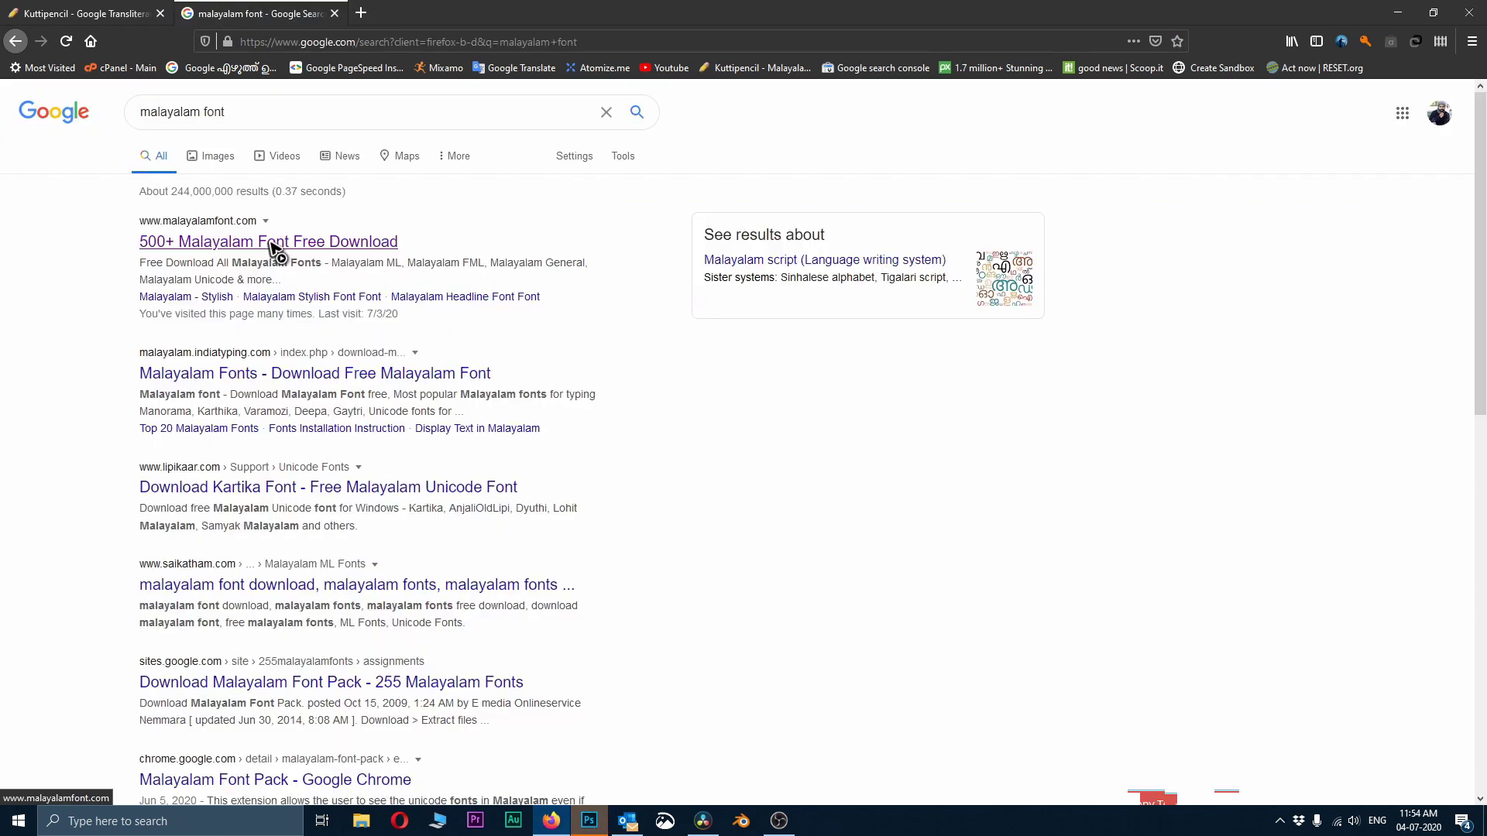
click(271, 243)
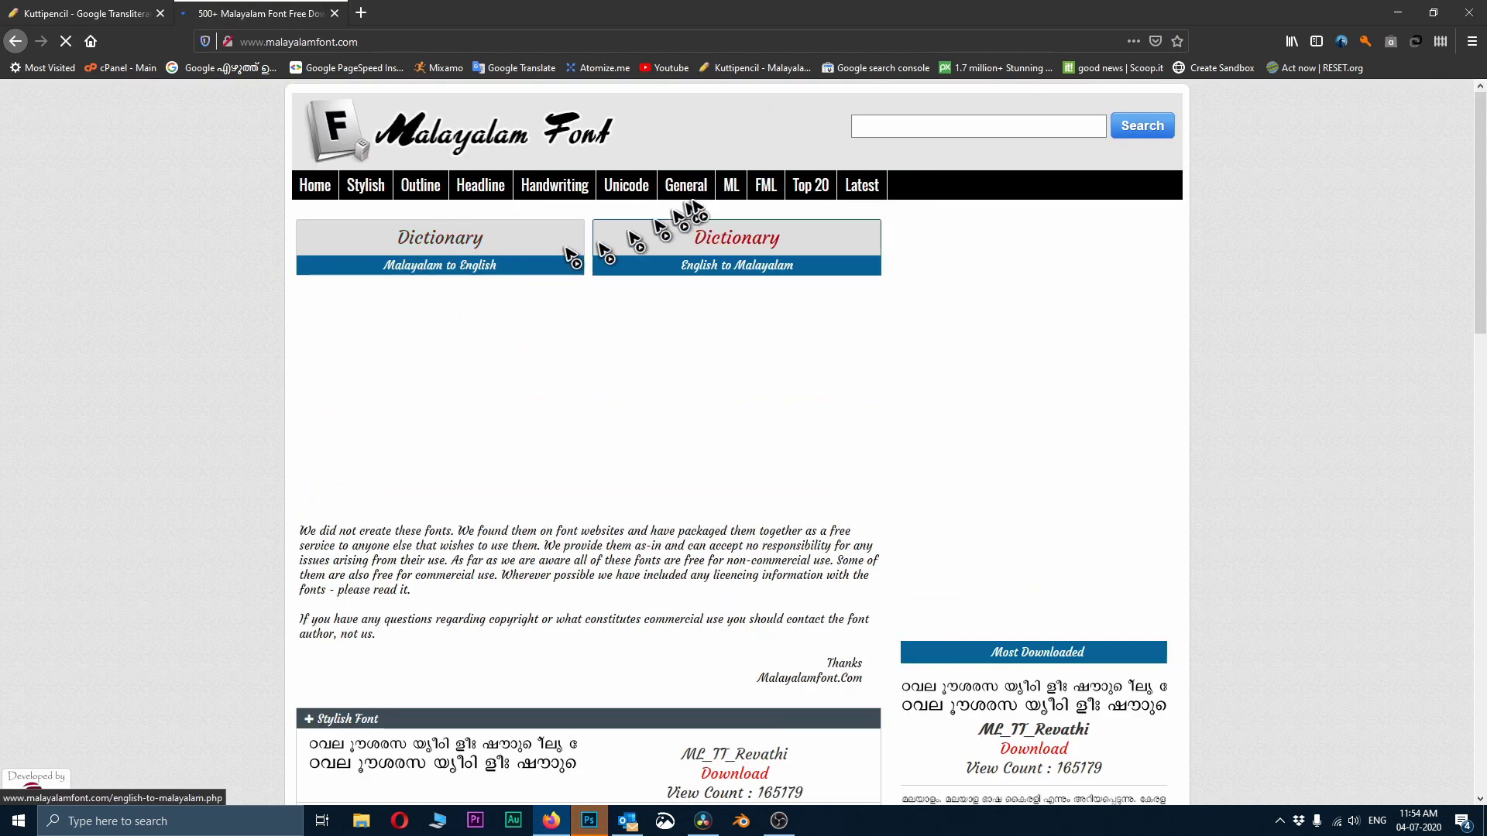
- Browse the FML fonts category on malayalamfont.com, then minimize Firefox
click(764, 186)
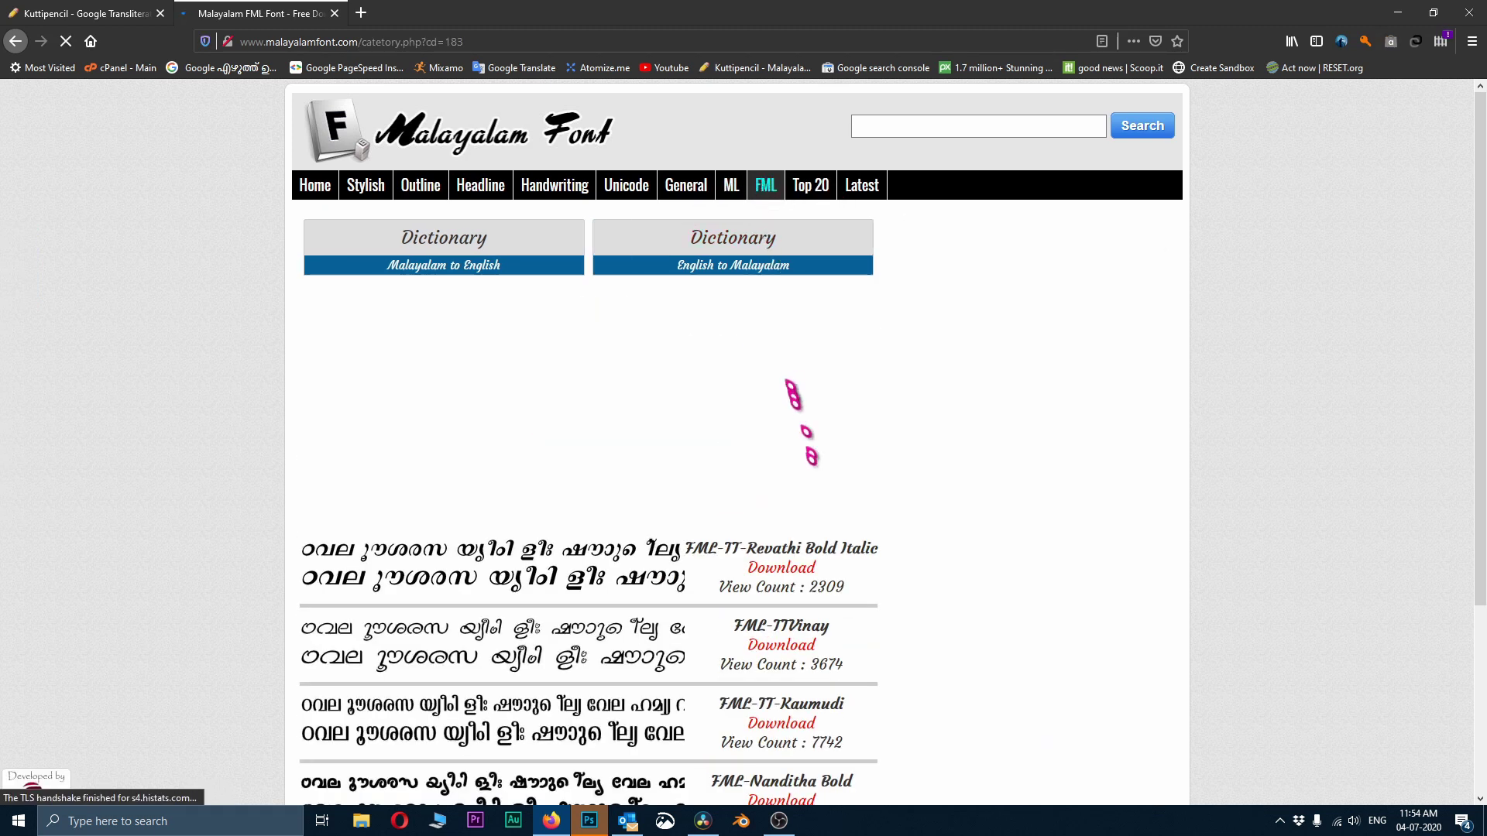
scroll(825, 496, down, 2)
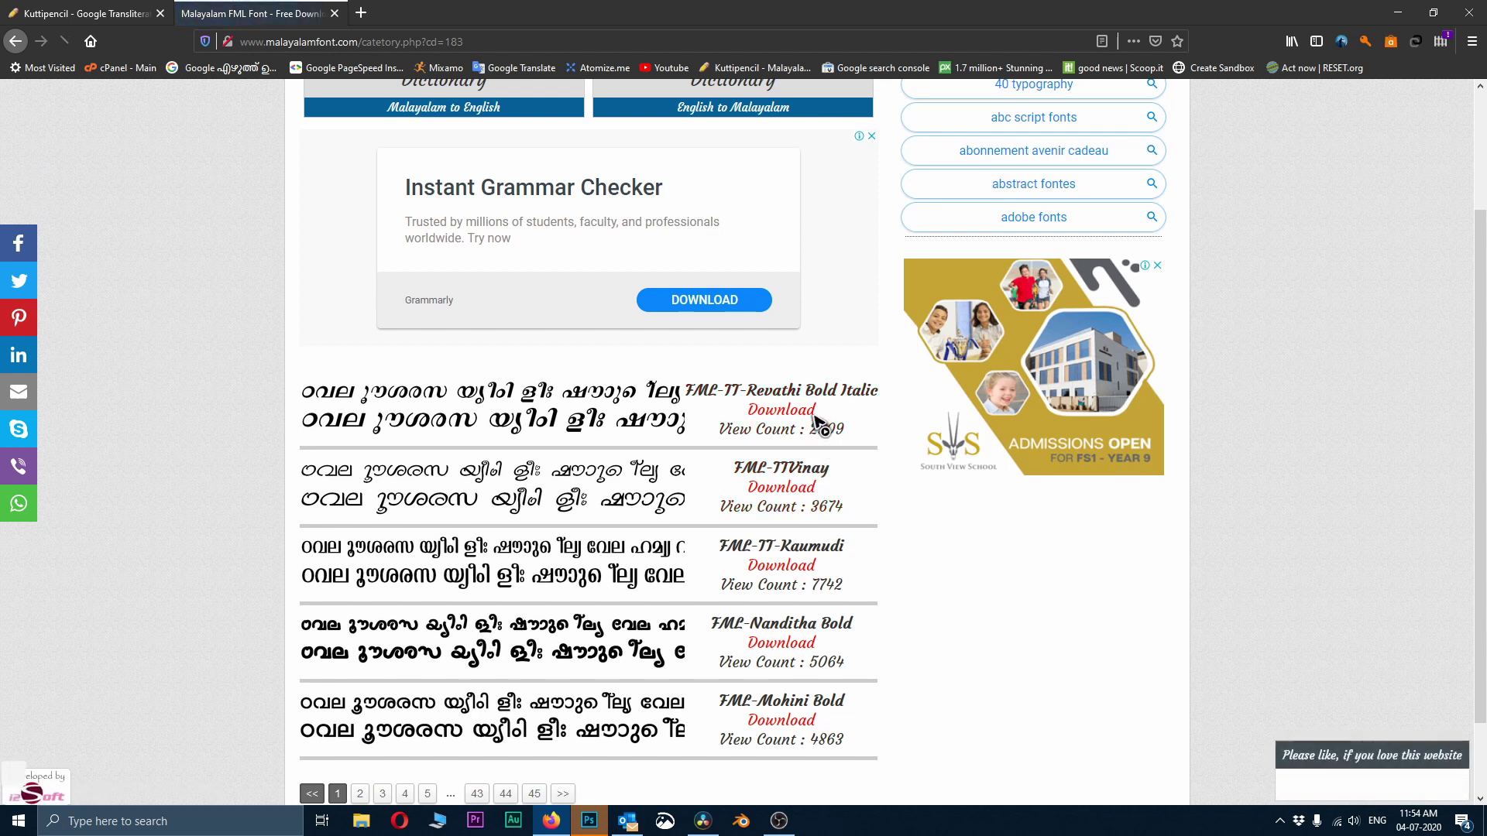
scroll(816, 681, down, 1)
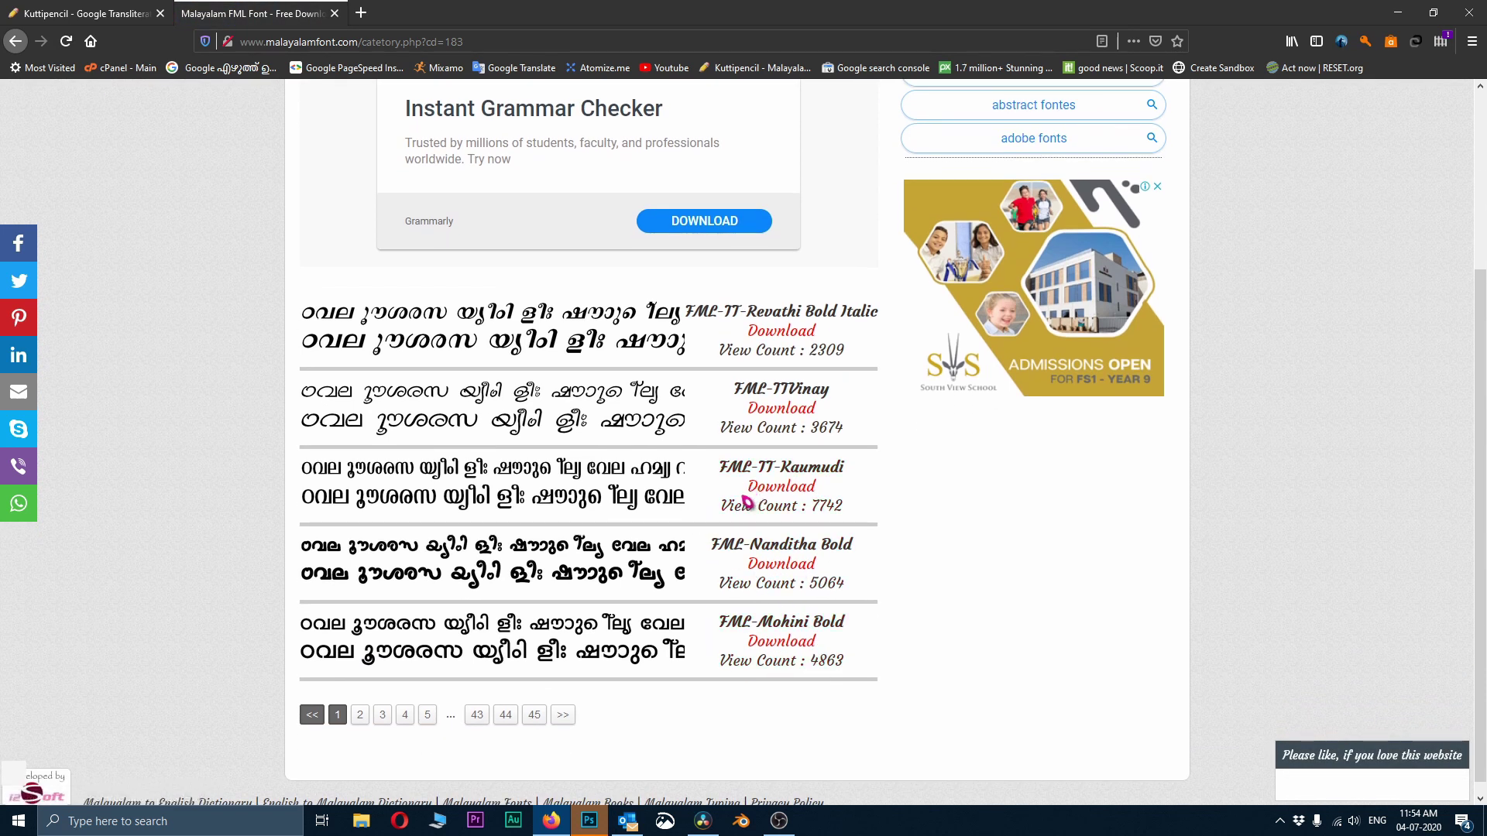
click(1398, 12)
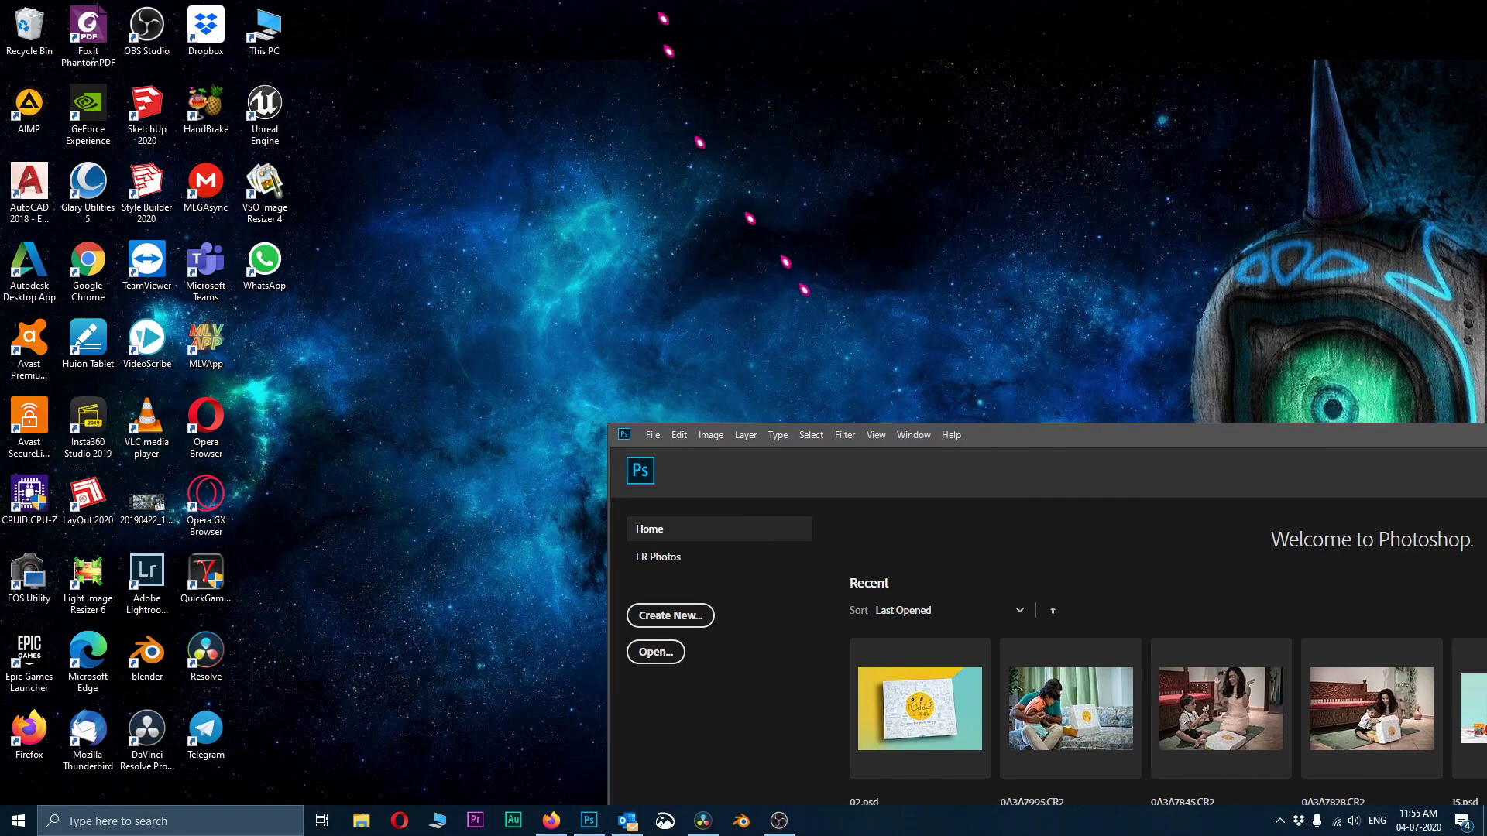
- Maximize Photoshop, create a 2048 × 1152 document and place a text layer
drag(1163, 438, 802, 5)
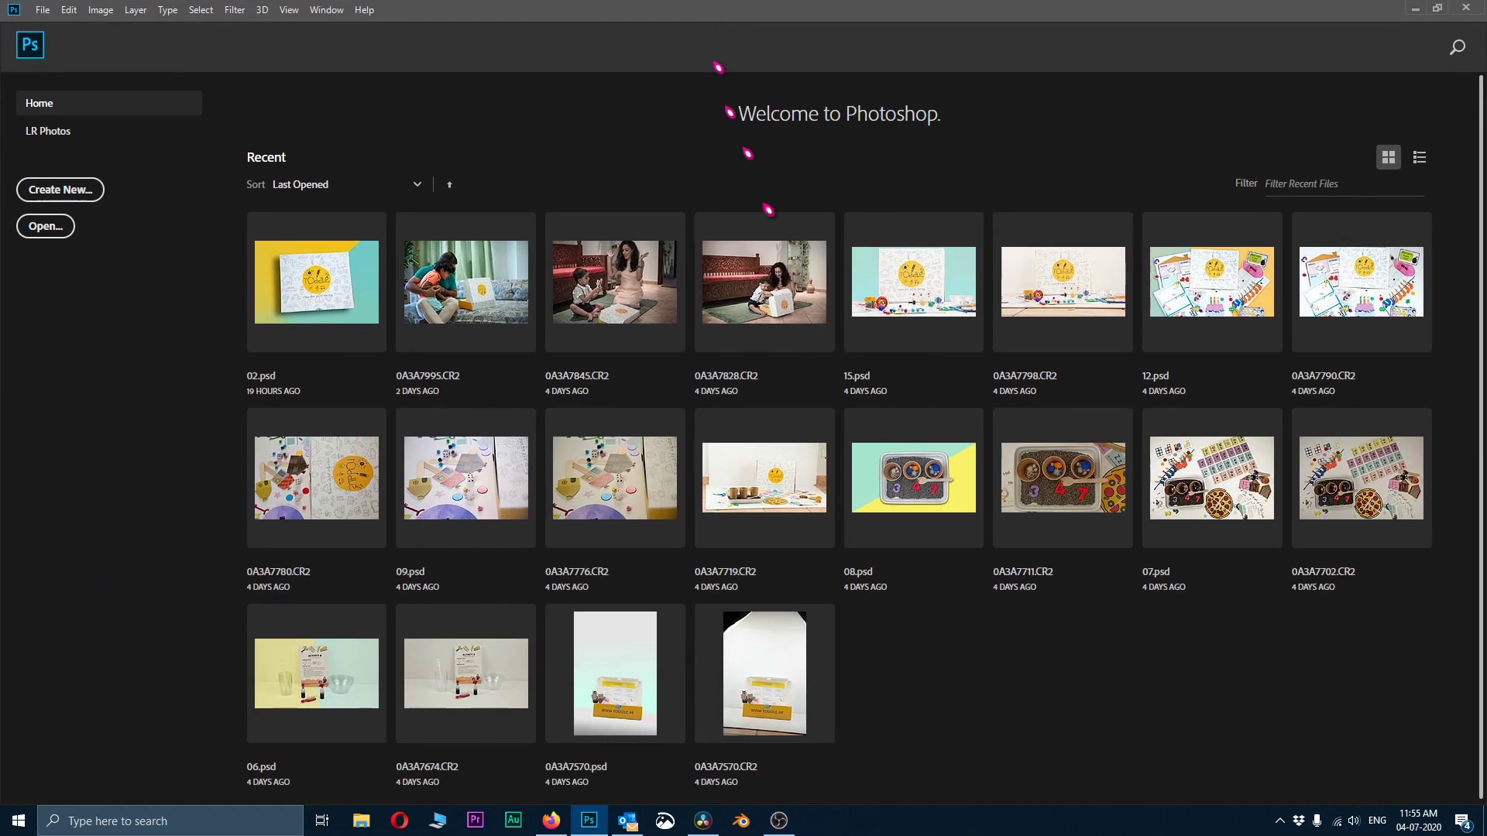
click(51, 192)
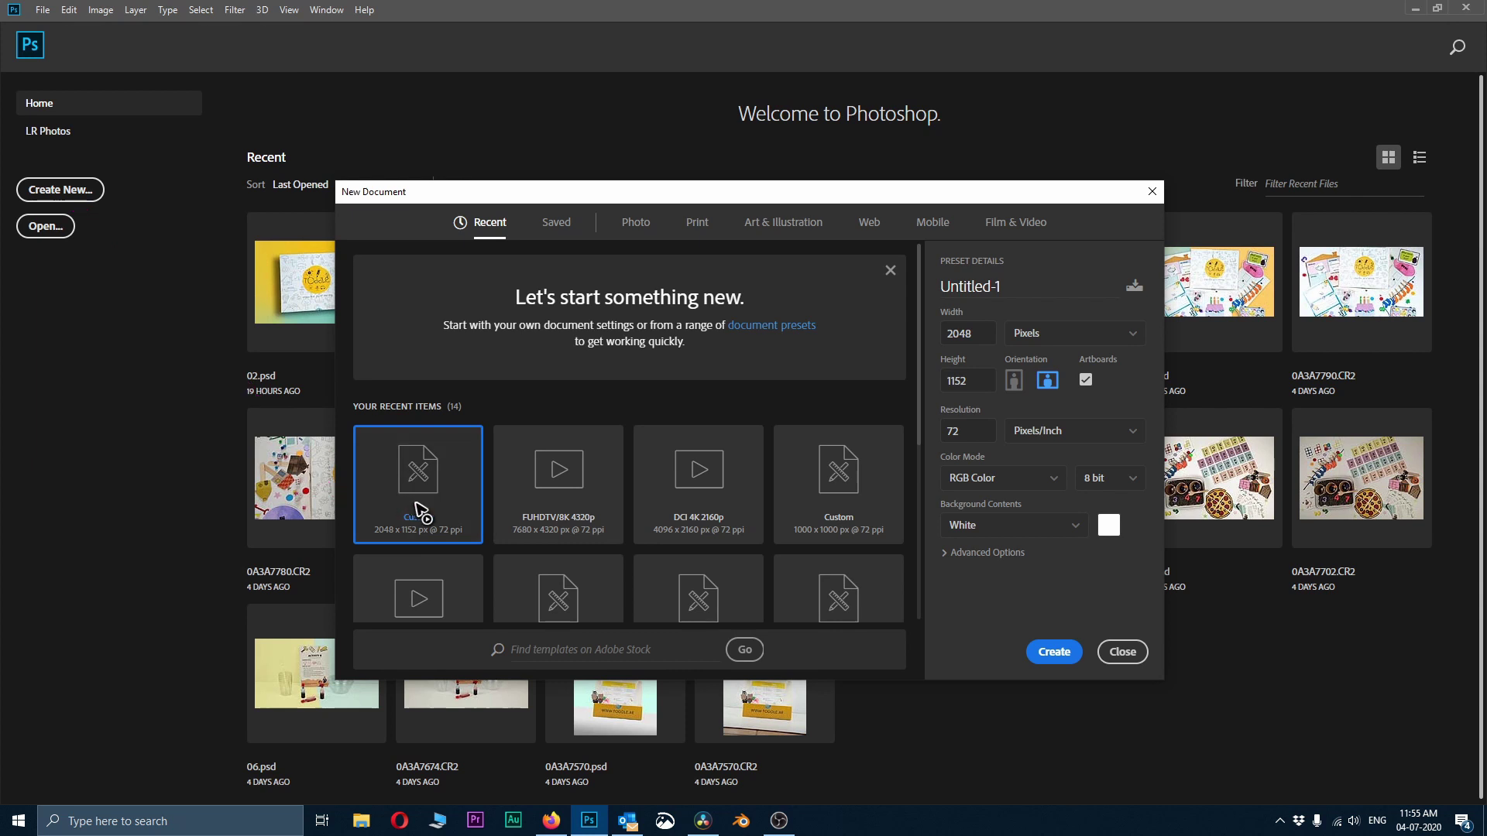
click(1051, 654)
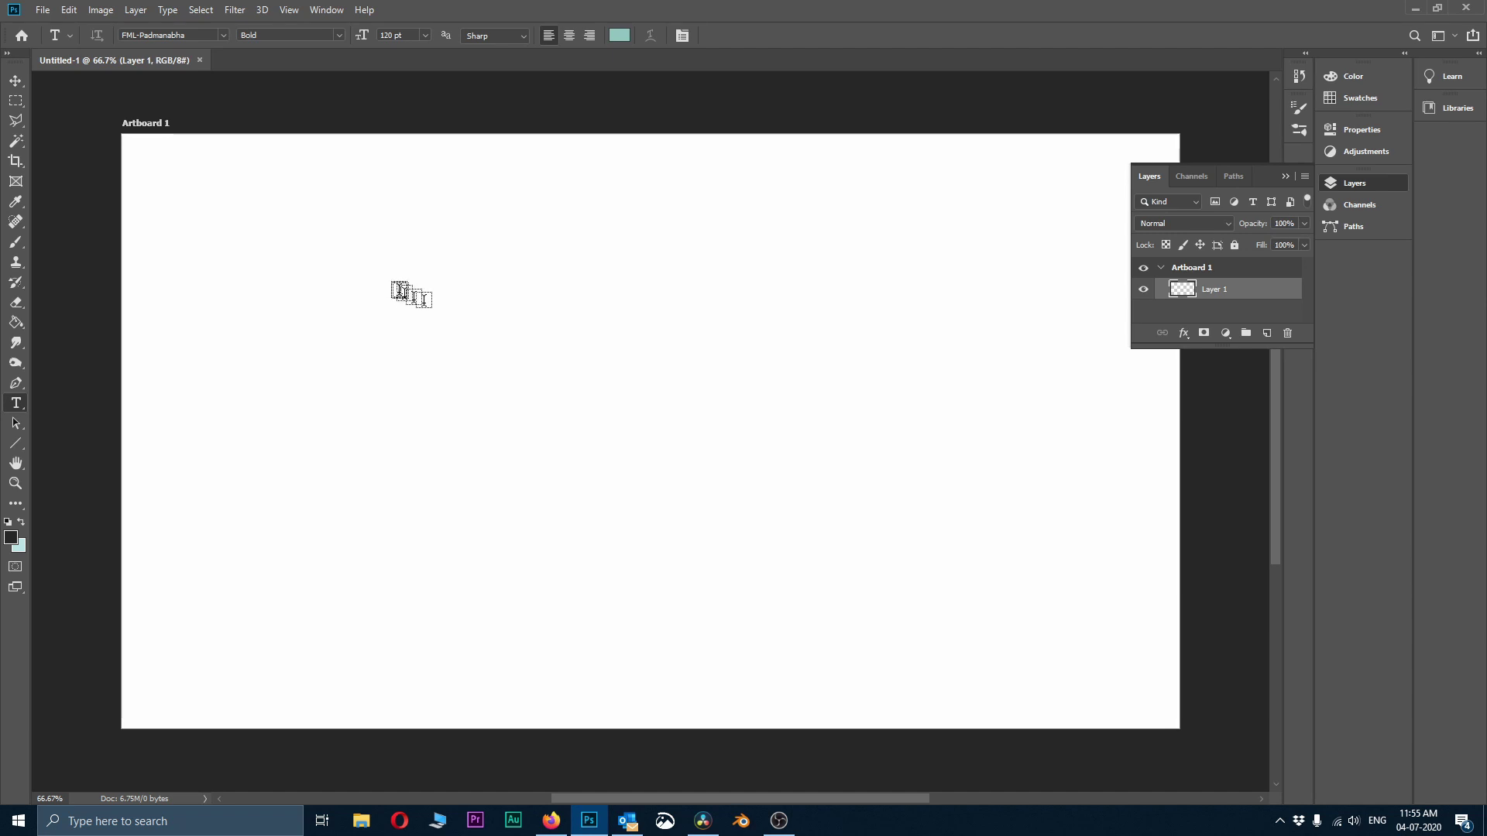
click(529, 375)
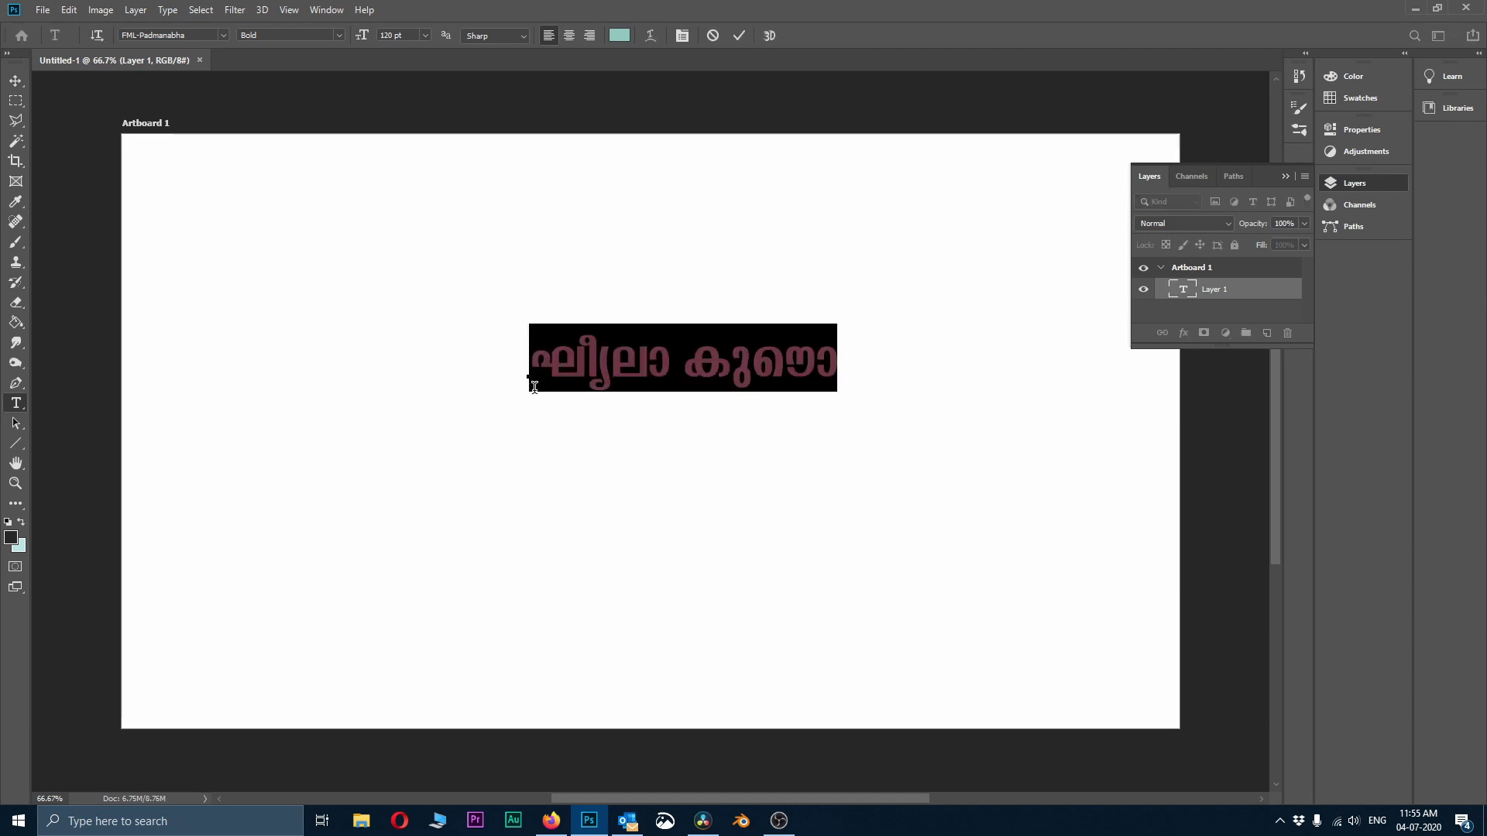
- Paste the FML phrase in FML-Padmanabha, commit the text, and minimize Photoshop
click(223, 37)
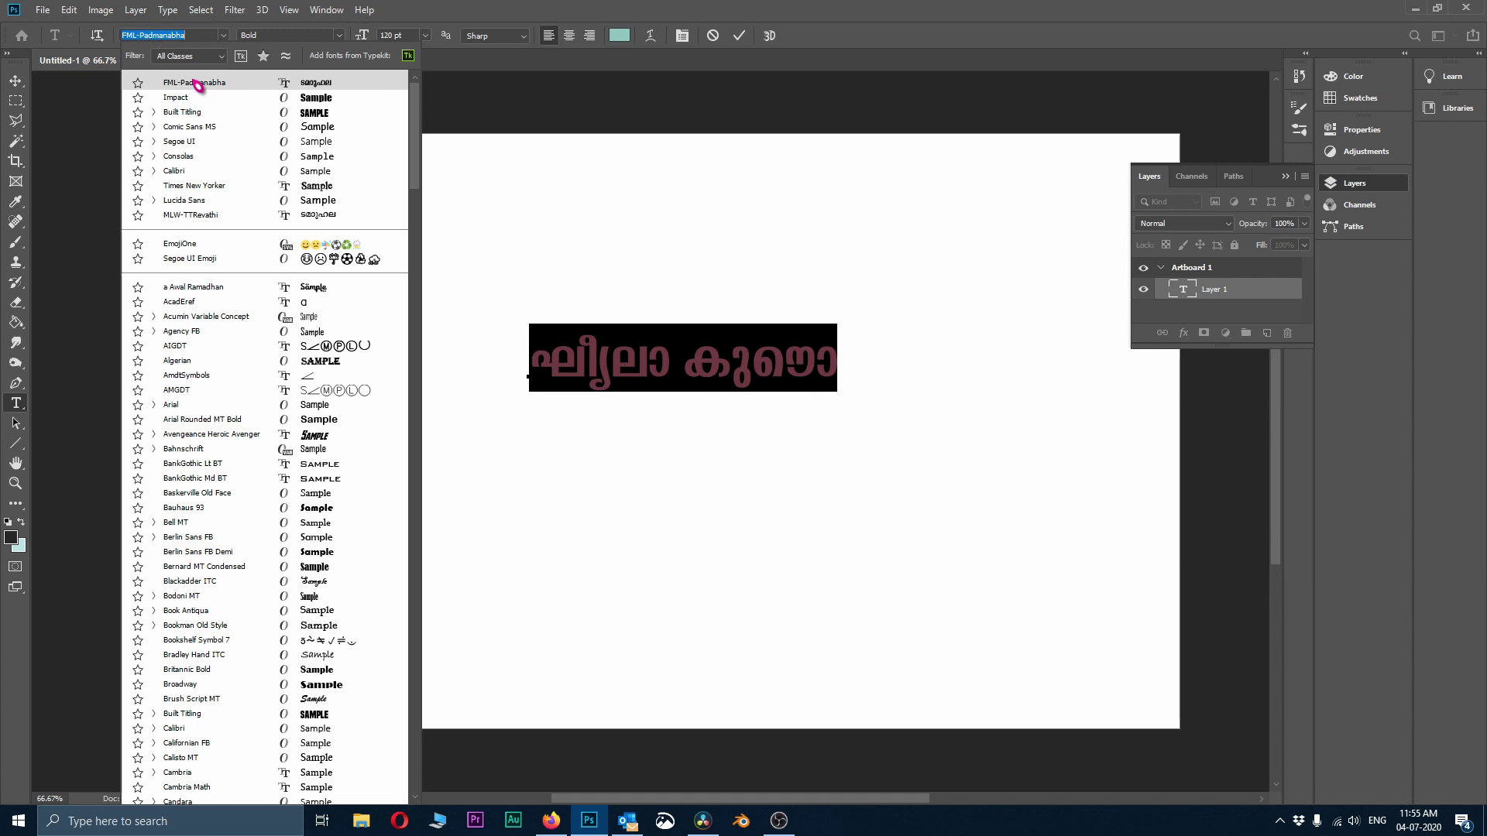
click(197, 84)
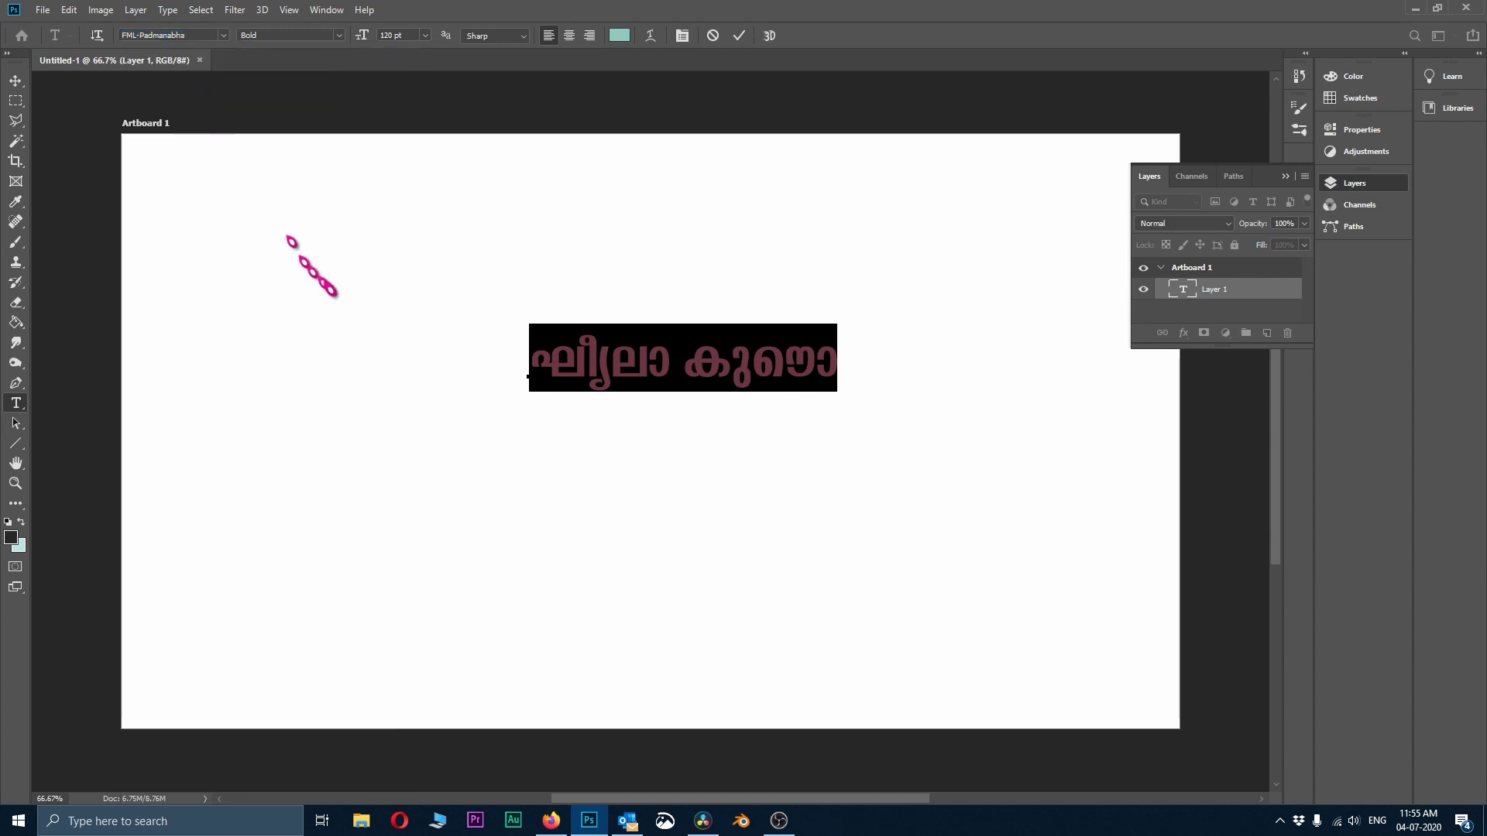
key(ctrl+v)
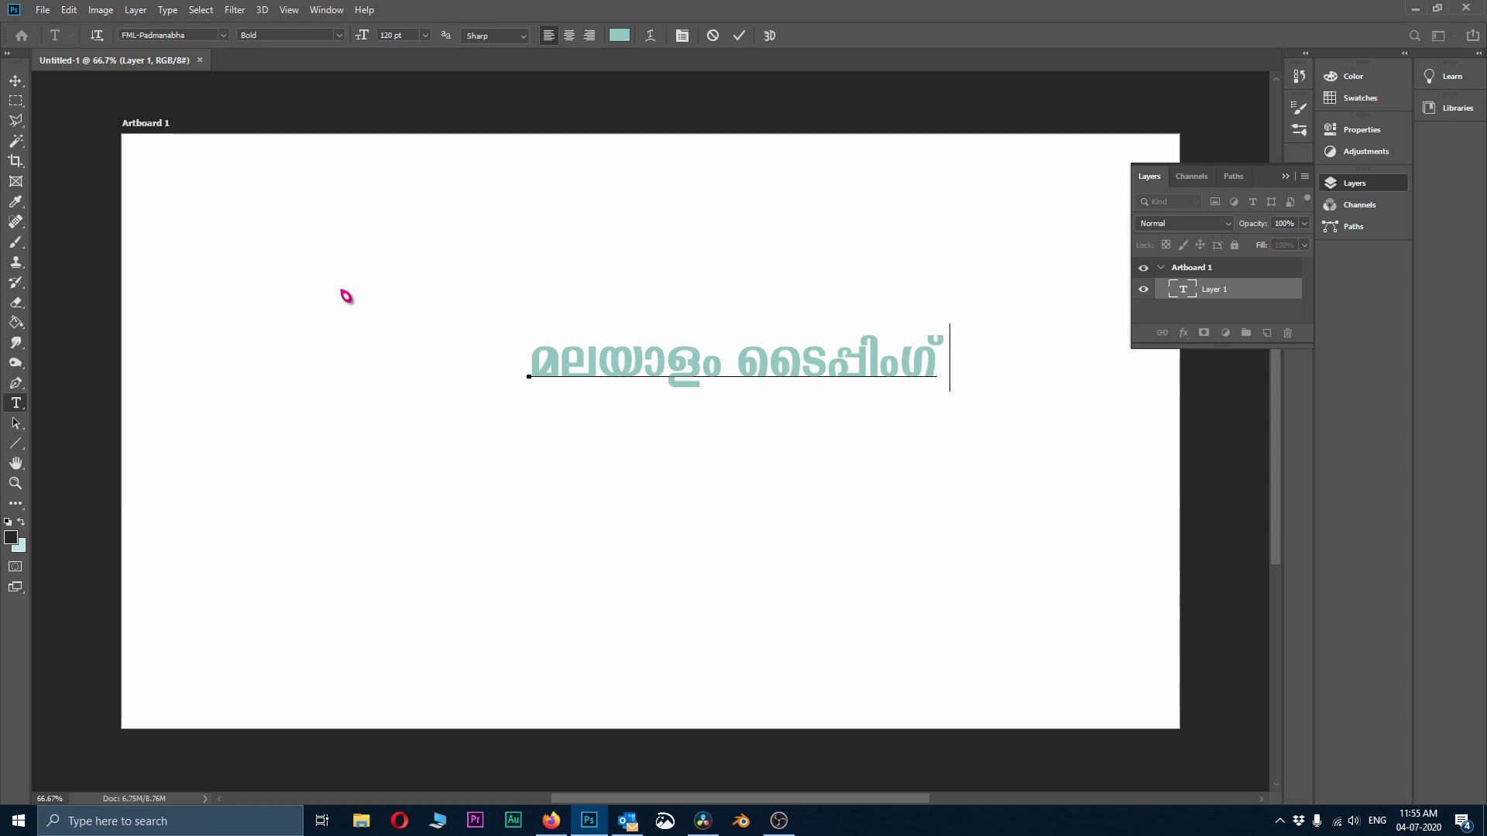
click(346, 295)
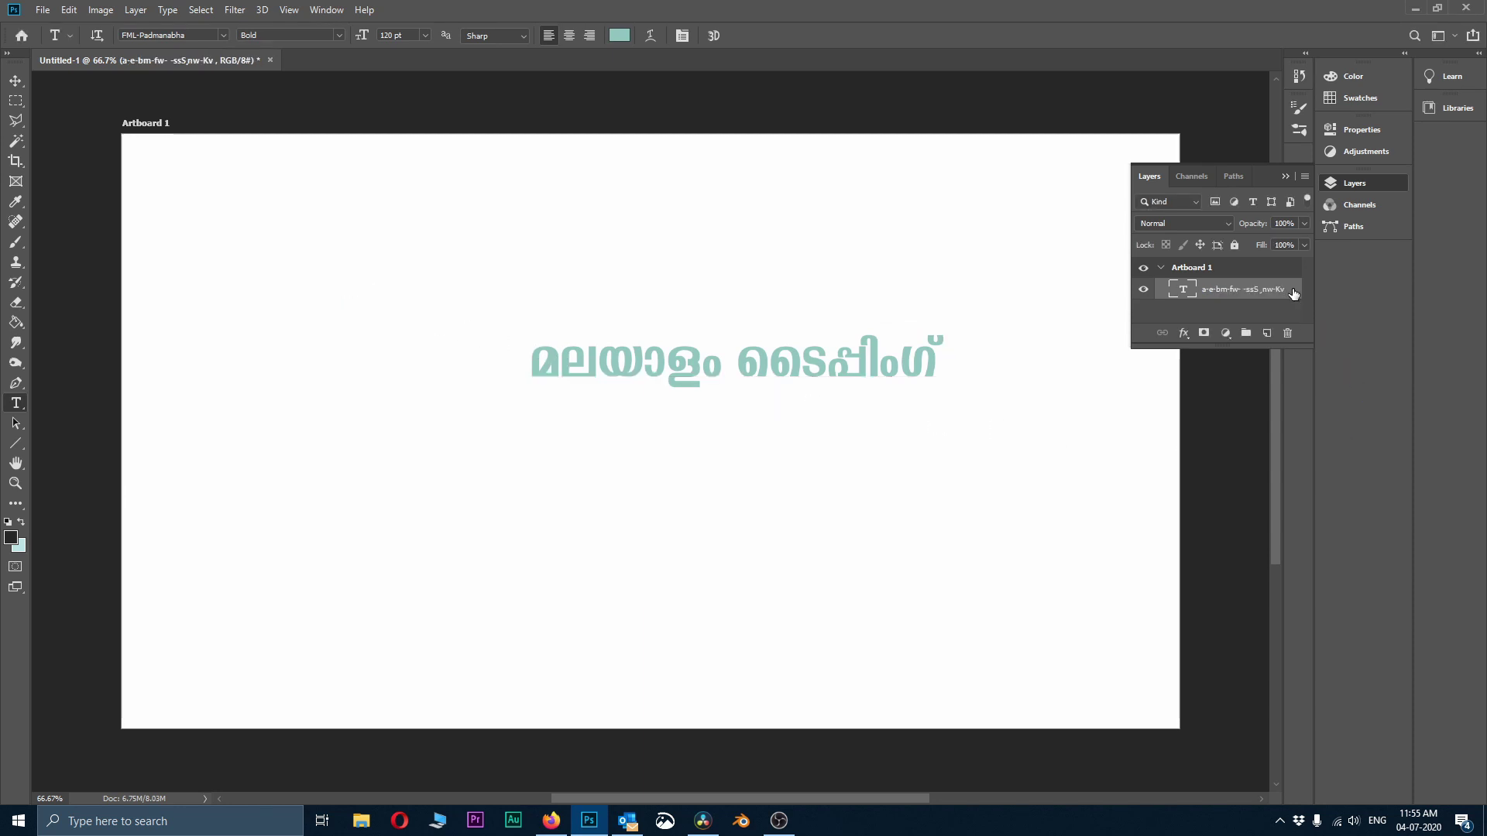
drag(1294, 331, 1283, 364)
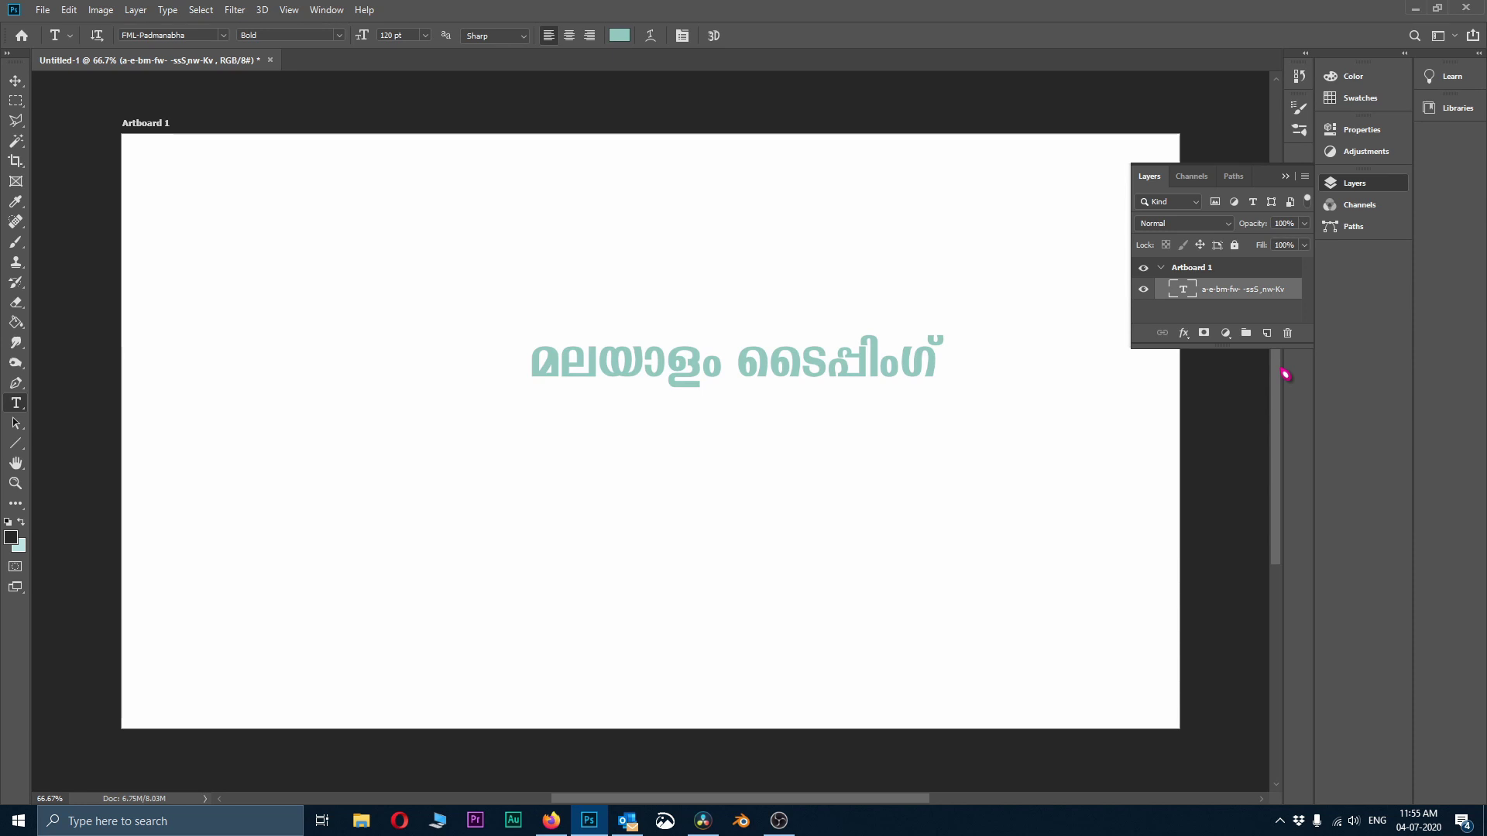
click(1414, 8)
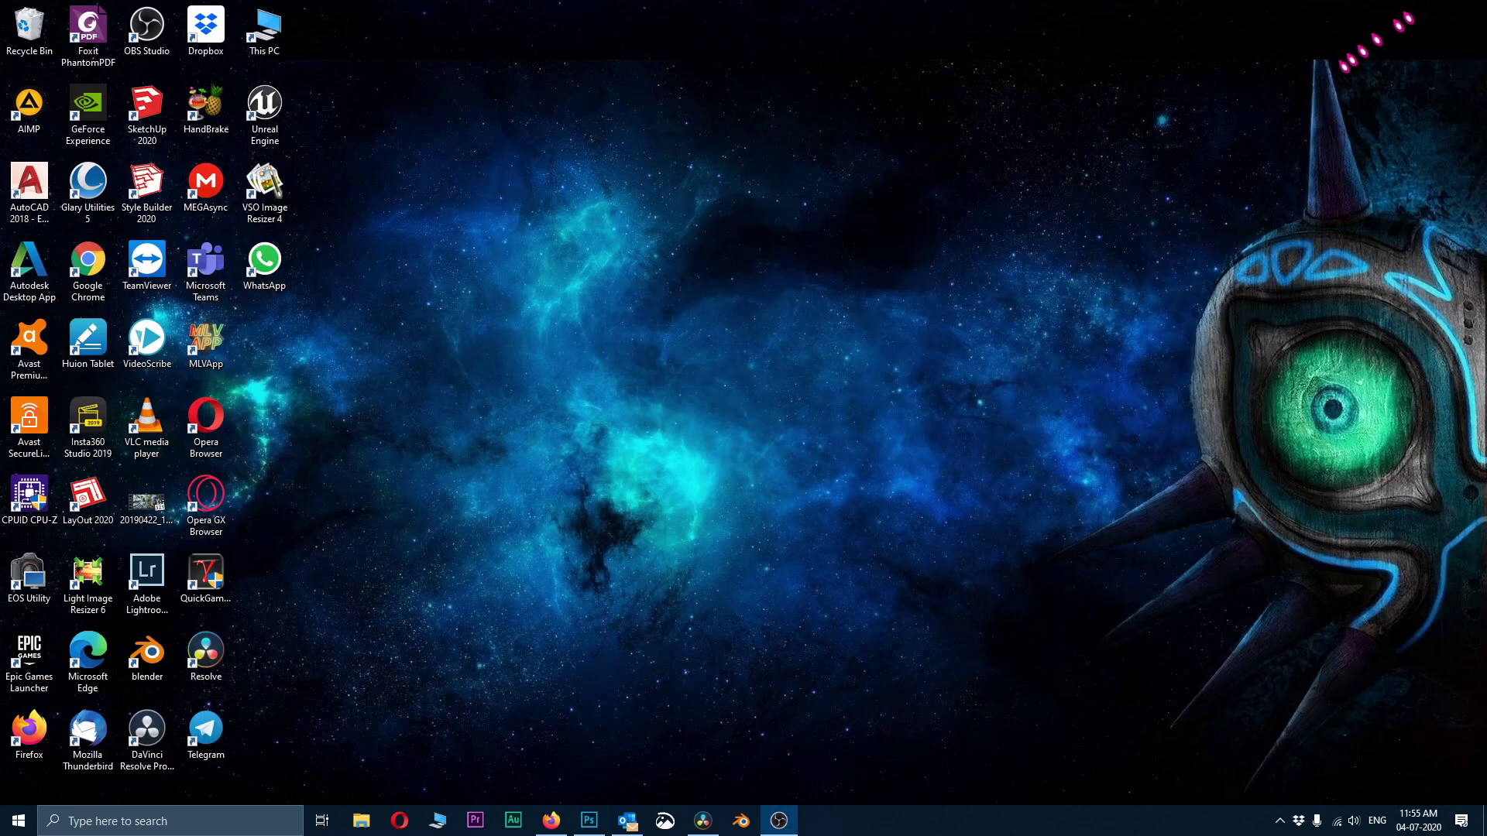
- Restore Resolve and drag a Text title from the Edit page's Titles onto track V4
click(703, 821)
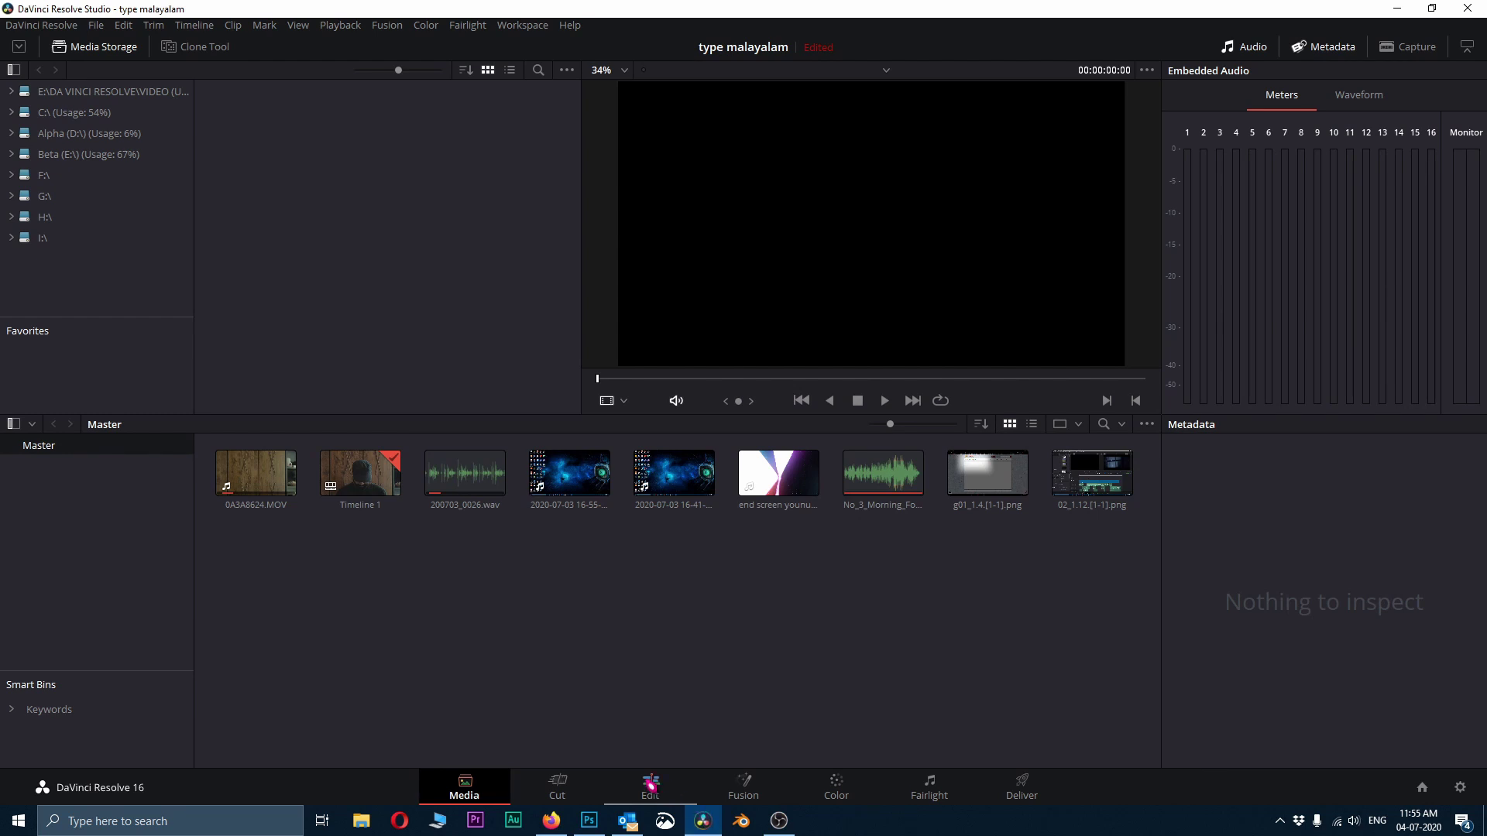
click(648, 787)
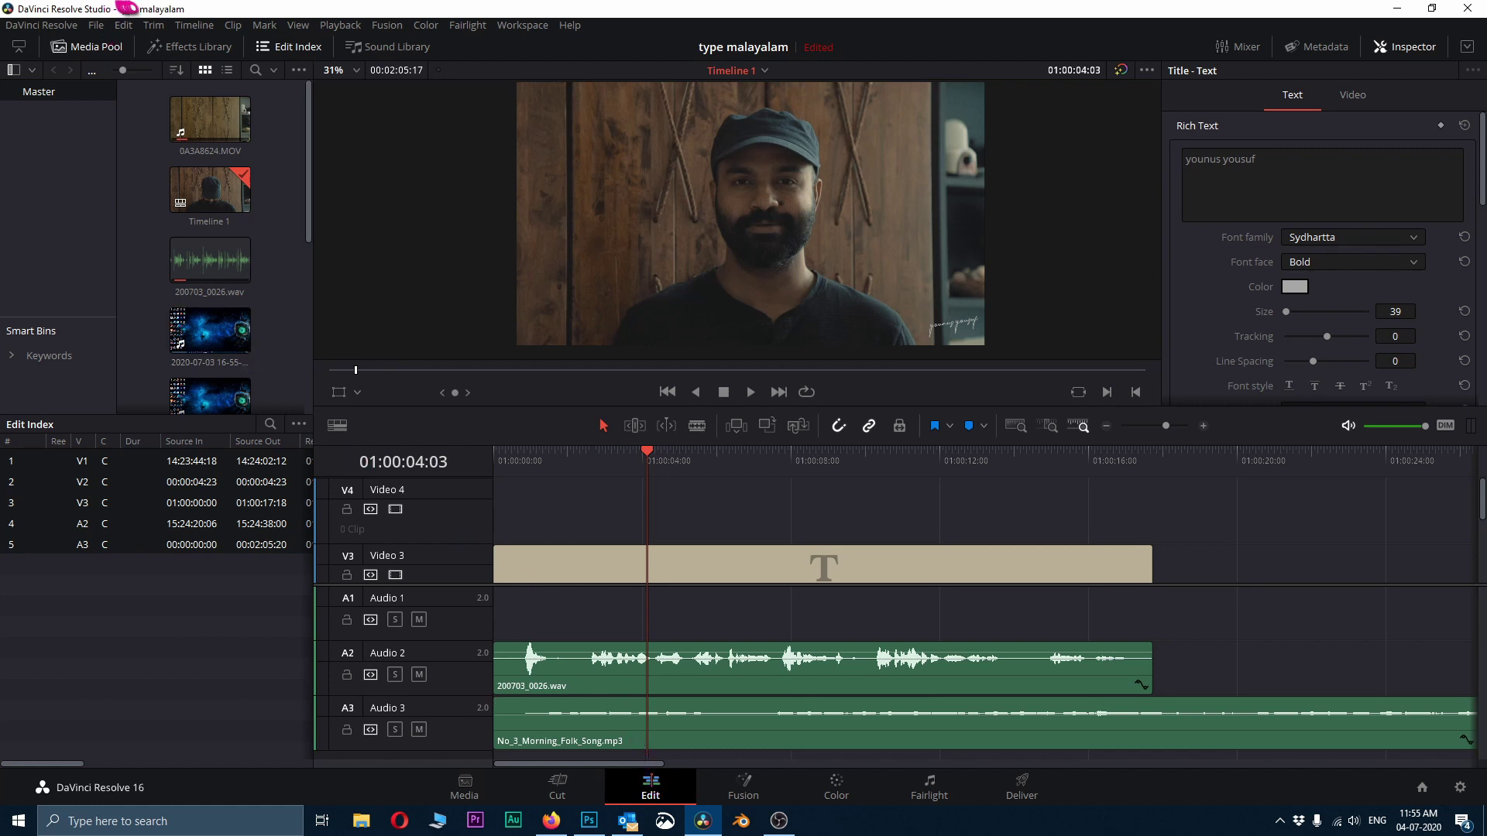
click(185, 51)
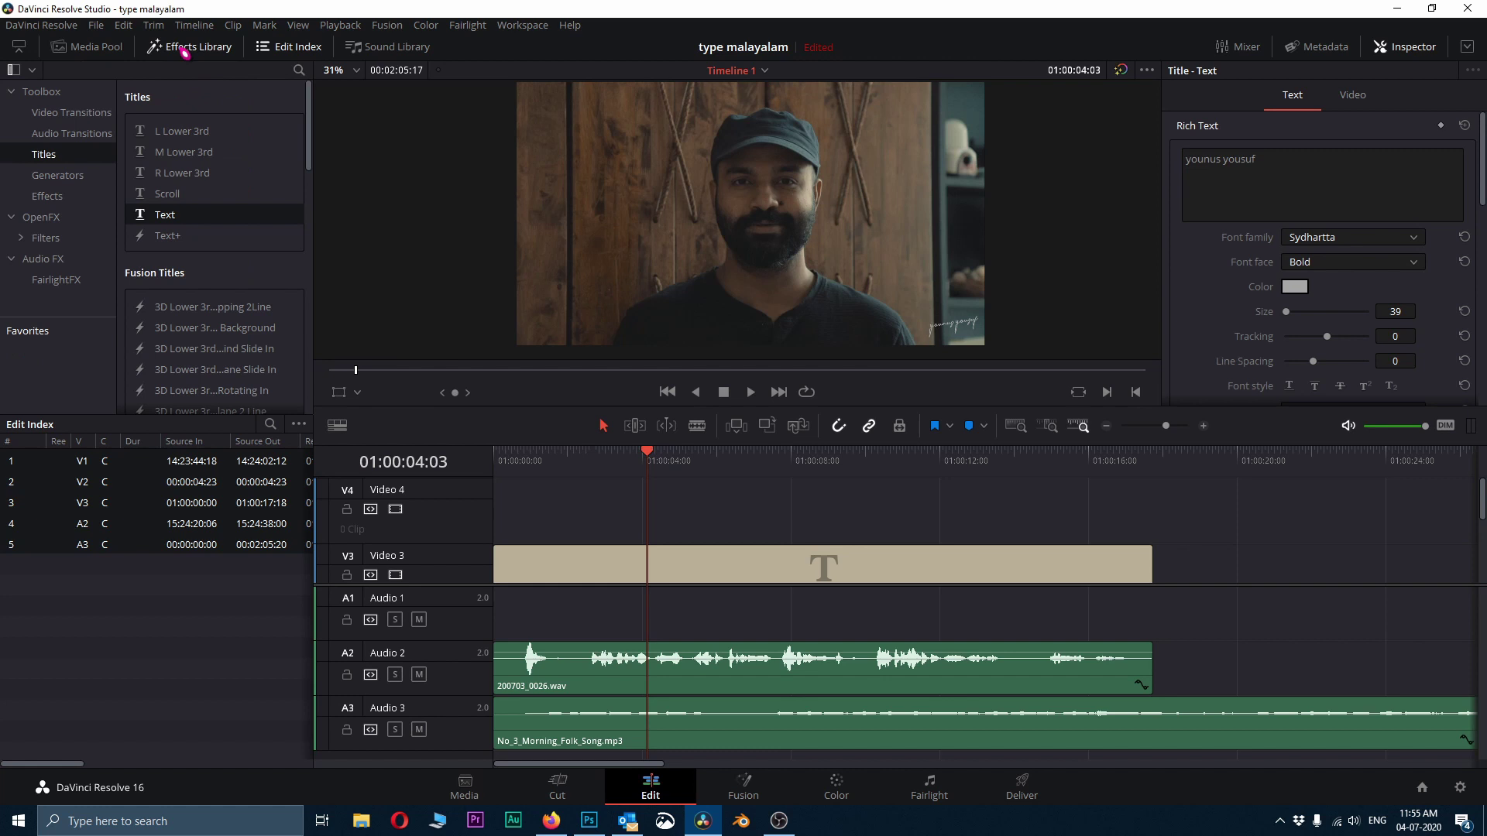
click(51, 158)
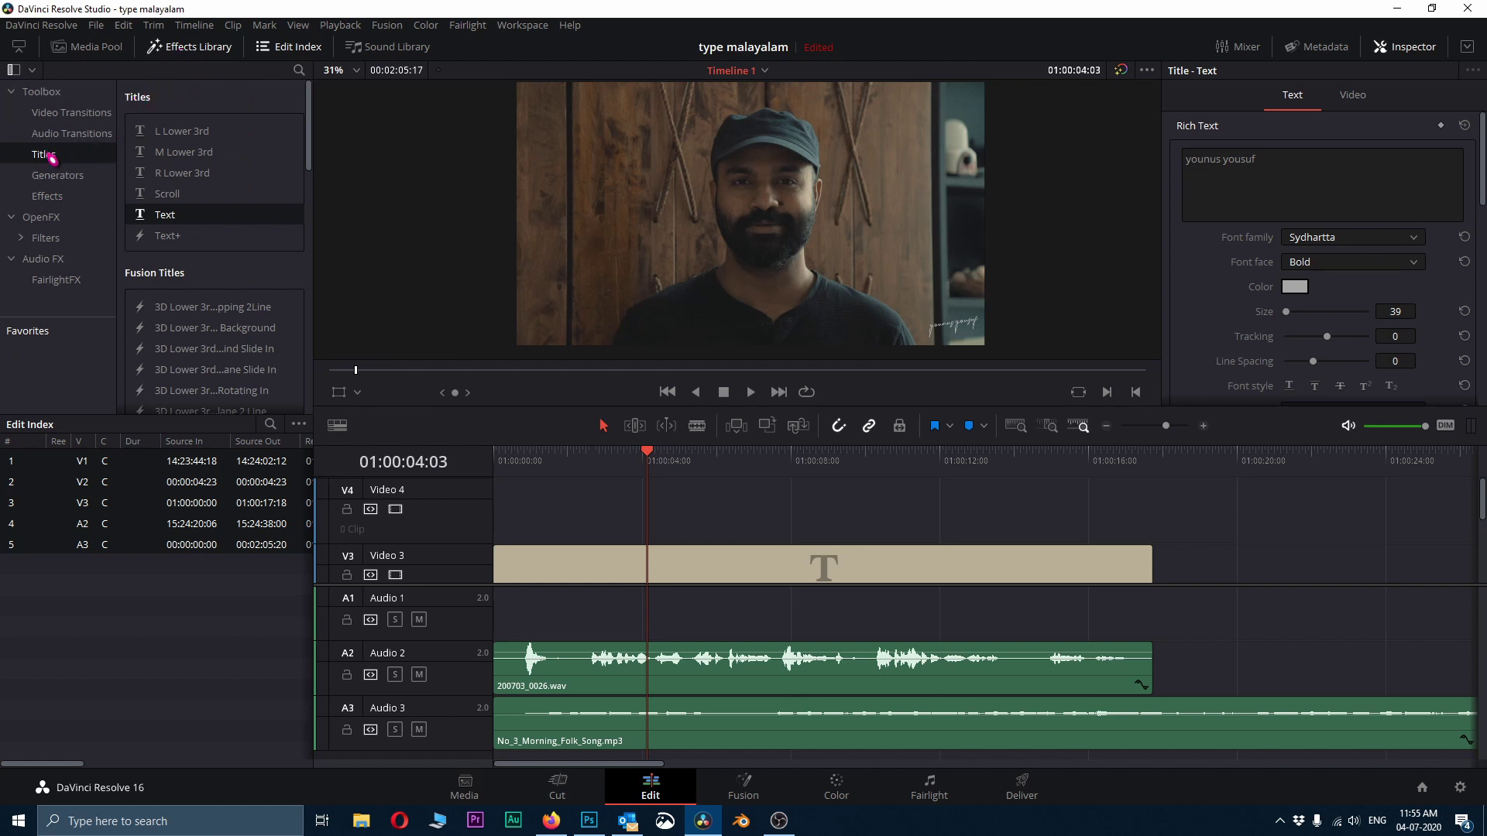
click(173, 221)
drag(163, 219, 602, 529)
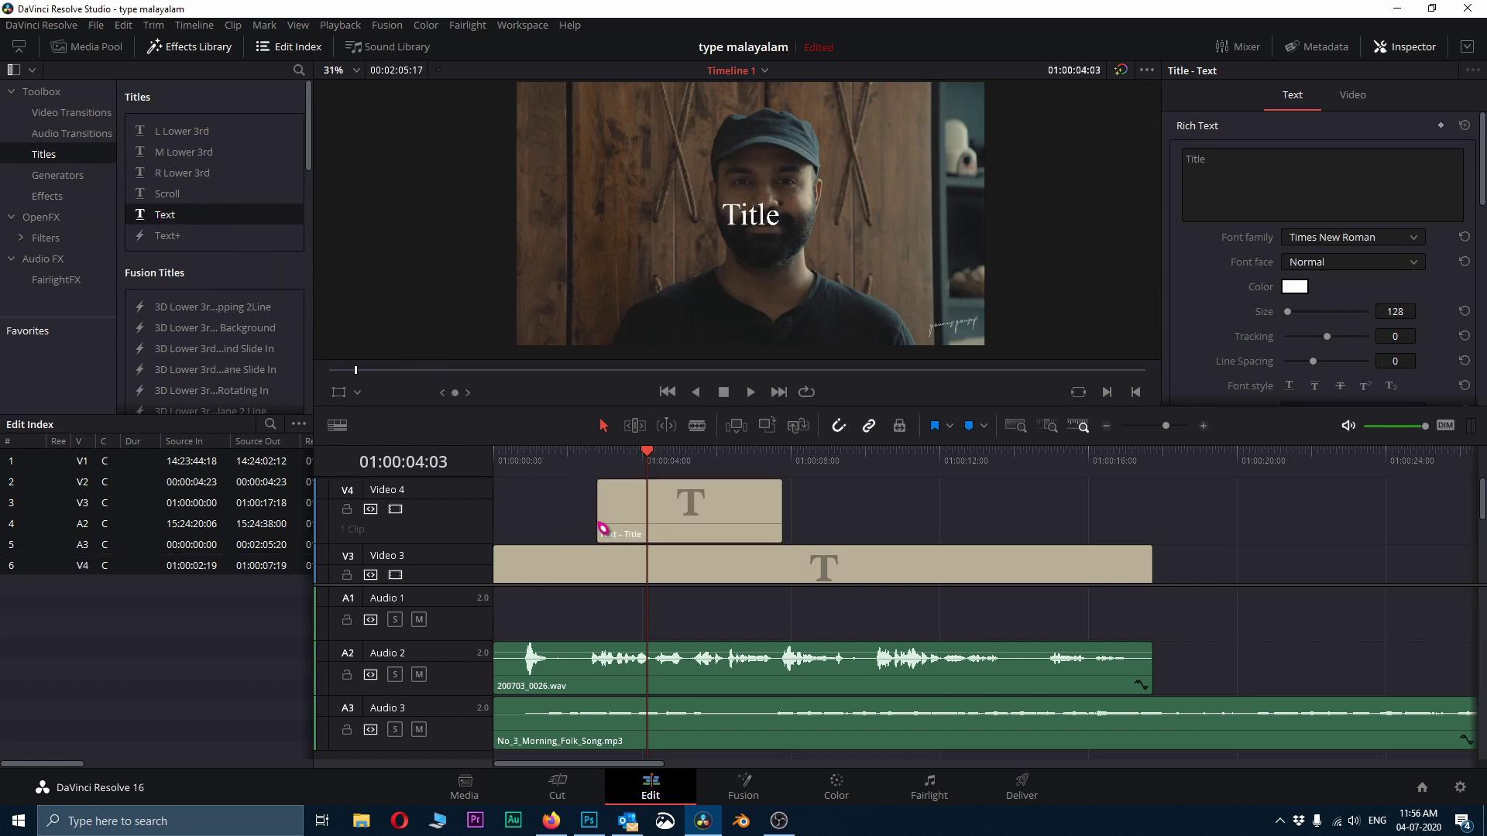
- Replace the placeholder word 'Title' with the pasted FML phrase
double_click(1225, 161)
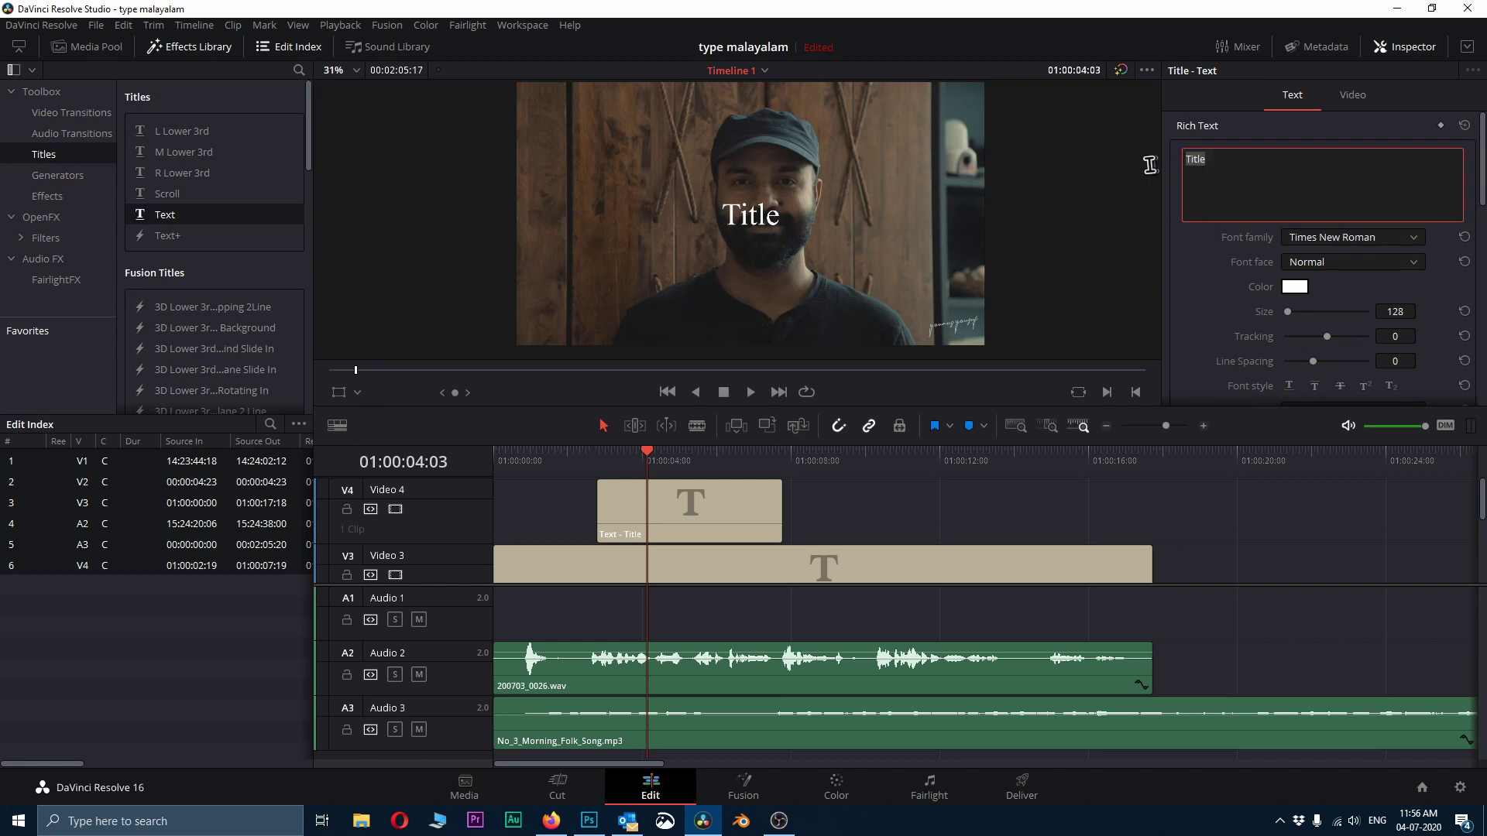
text(a-e-bm-fw- -ssS¸nw-Kv)
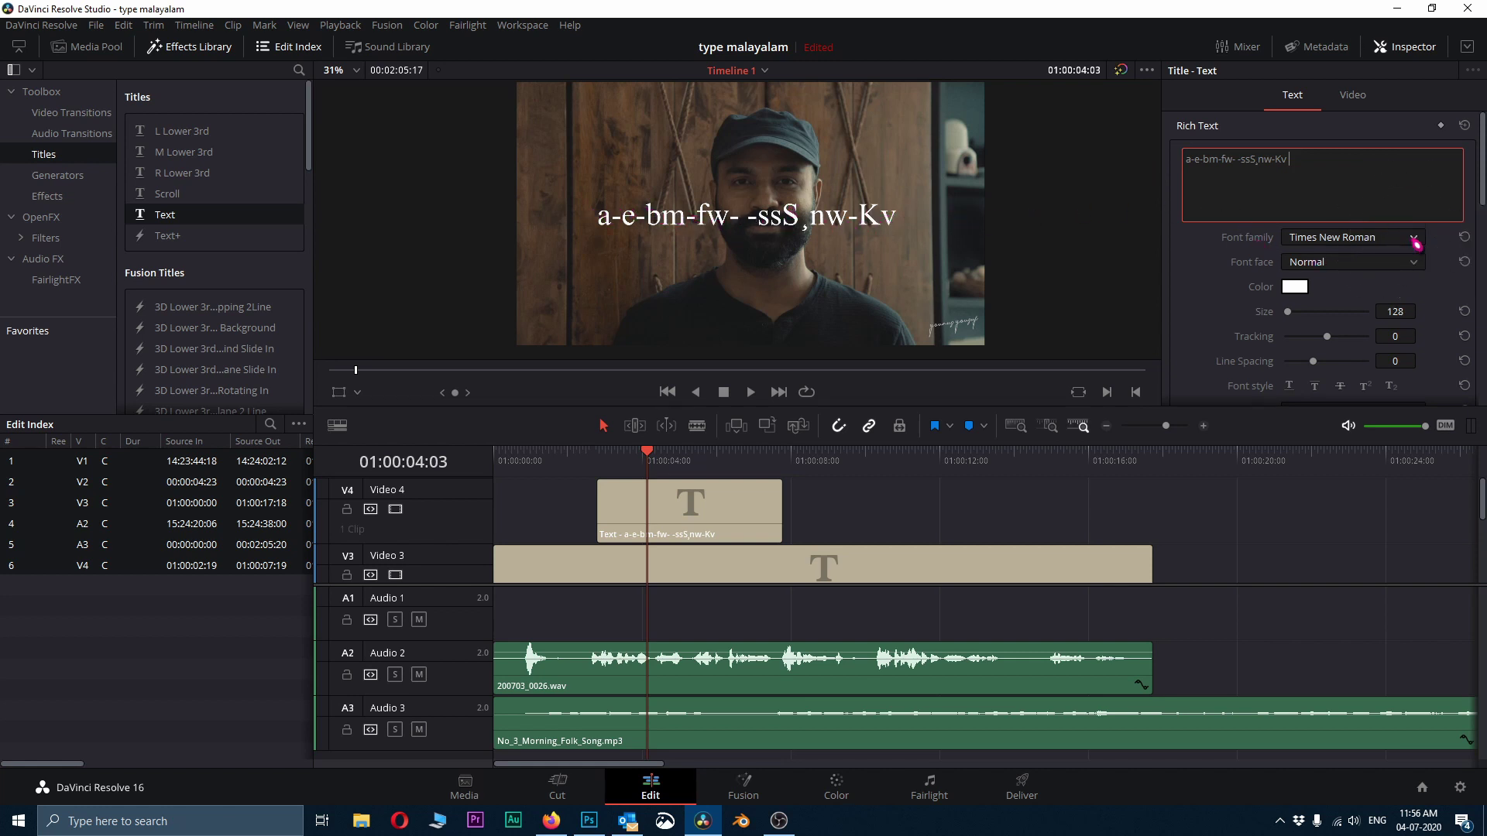
click(1414, 239)
- Try FML-Padmanabha and FML-TTNanditha as the title font, settling on FML-TTSruthy
scroll(1363, 718, down, 2)
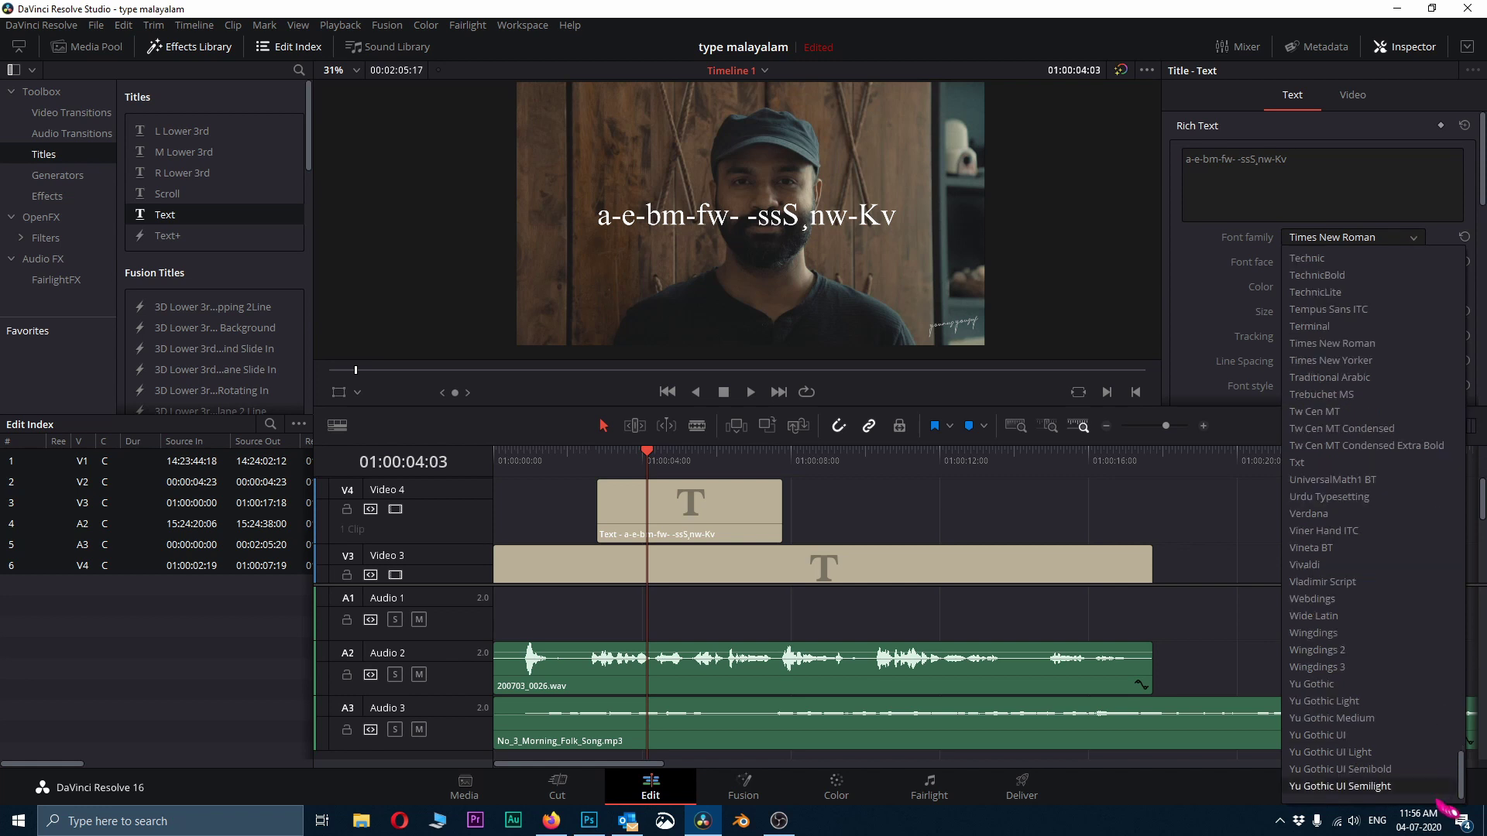
drag(1466, 786, 1427, 430)
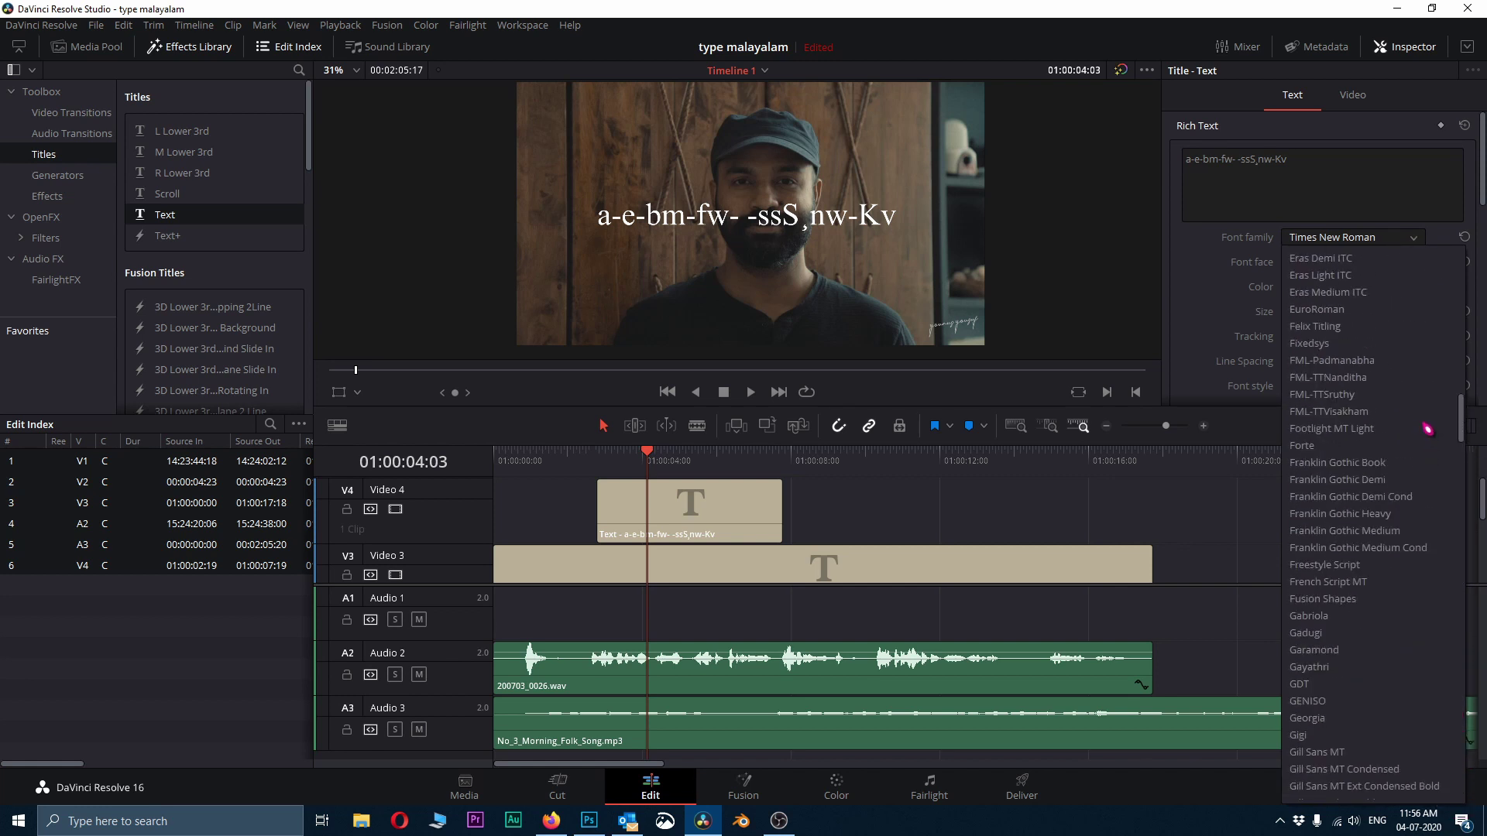
click(1368, 368)
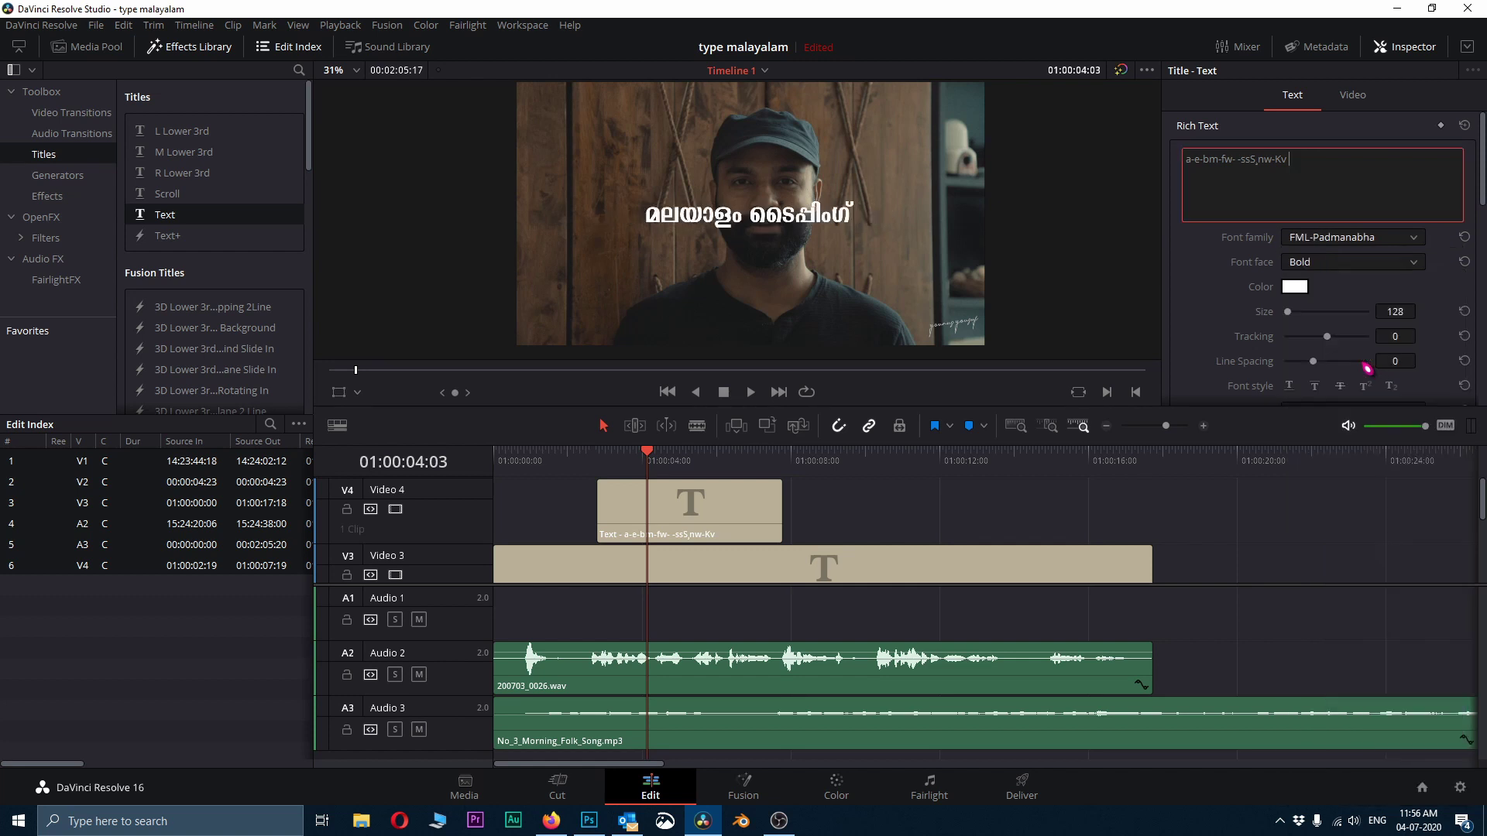
click(1415, 238)
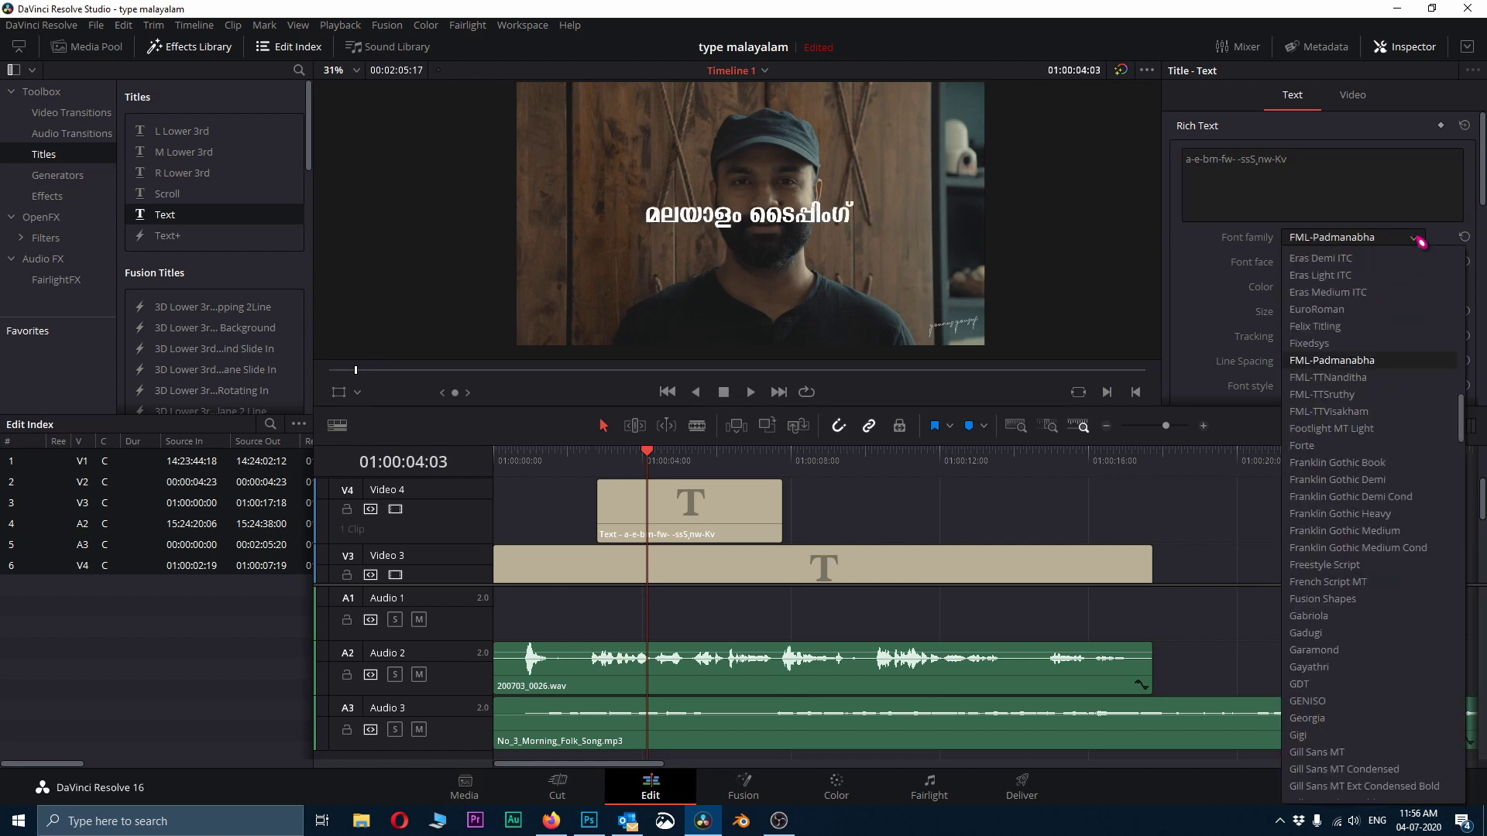
click(1353, 378)
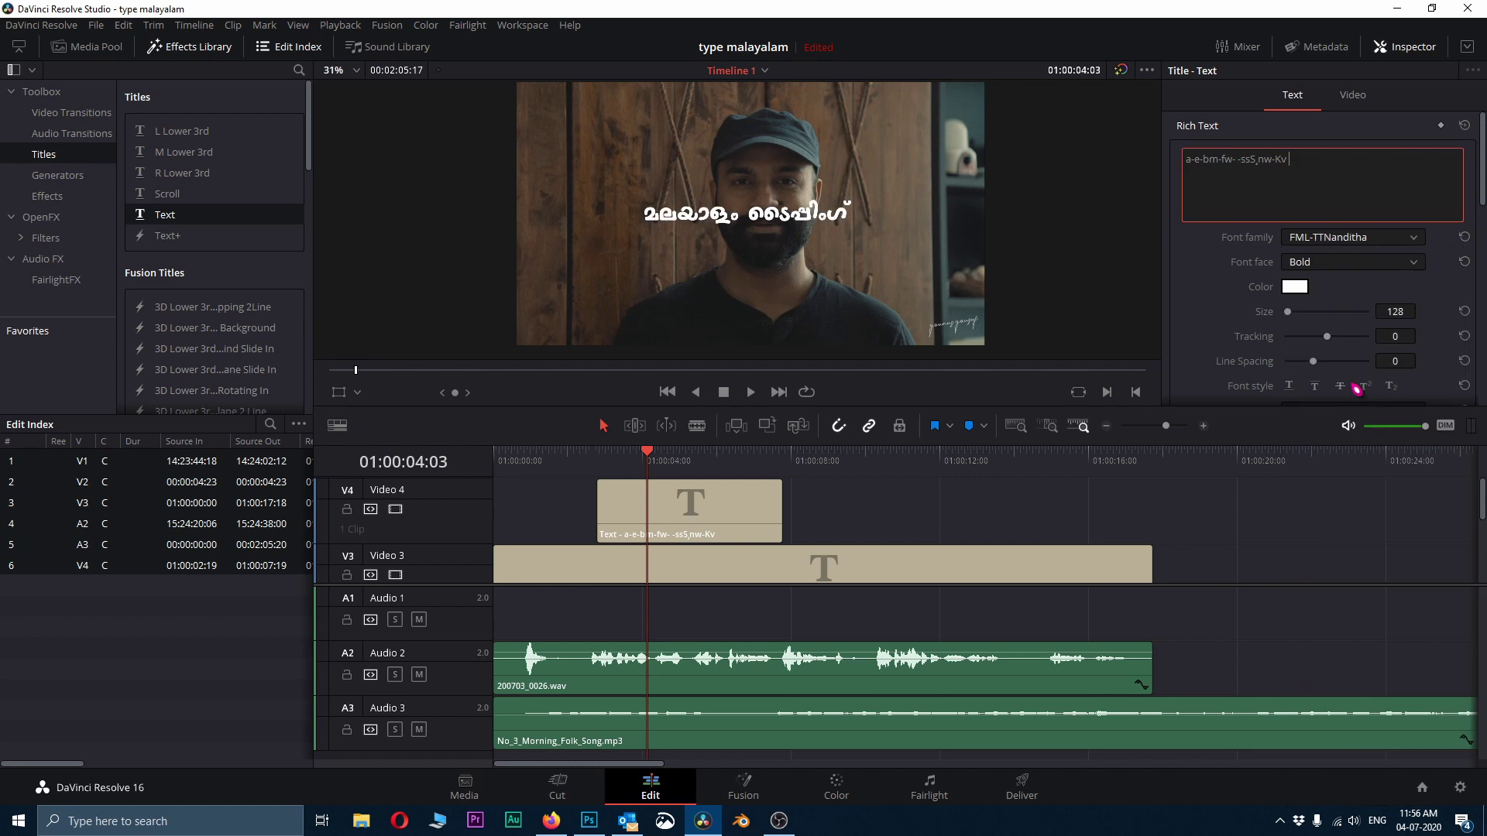
click(1421, 240)
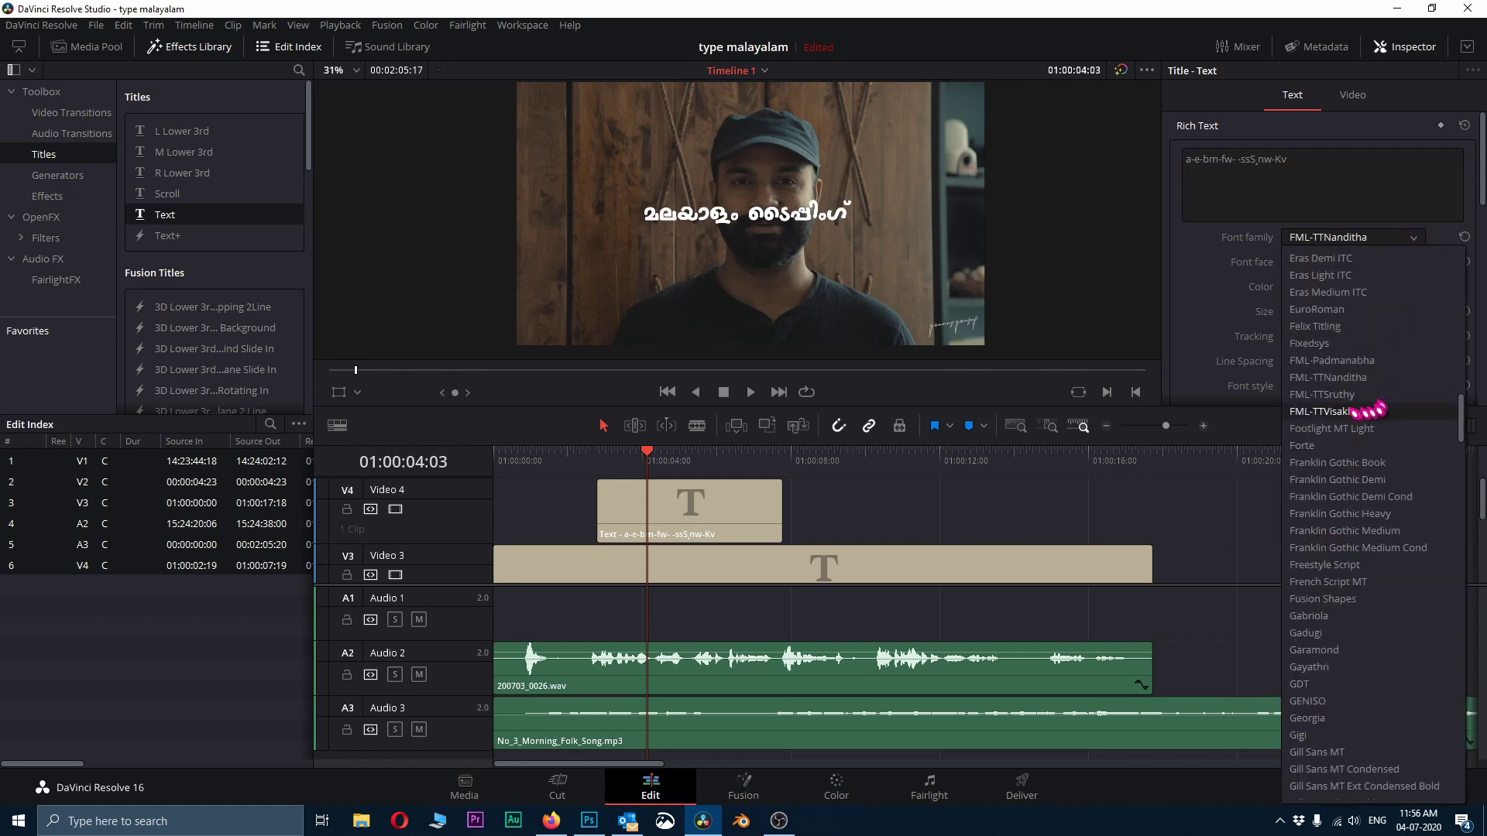
click(1332, 395)
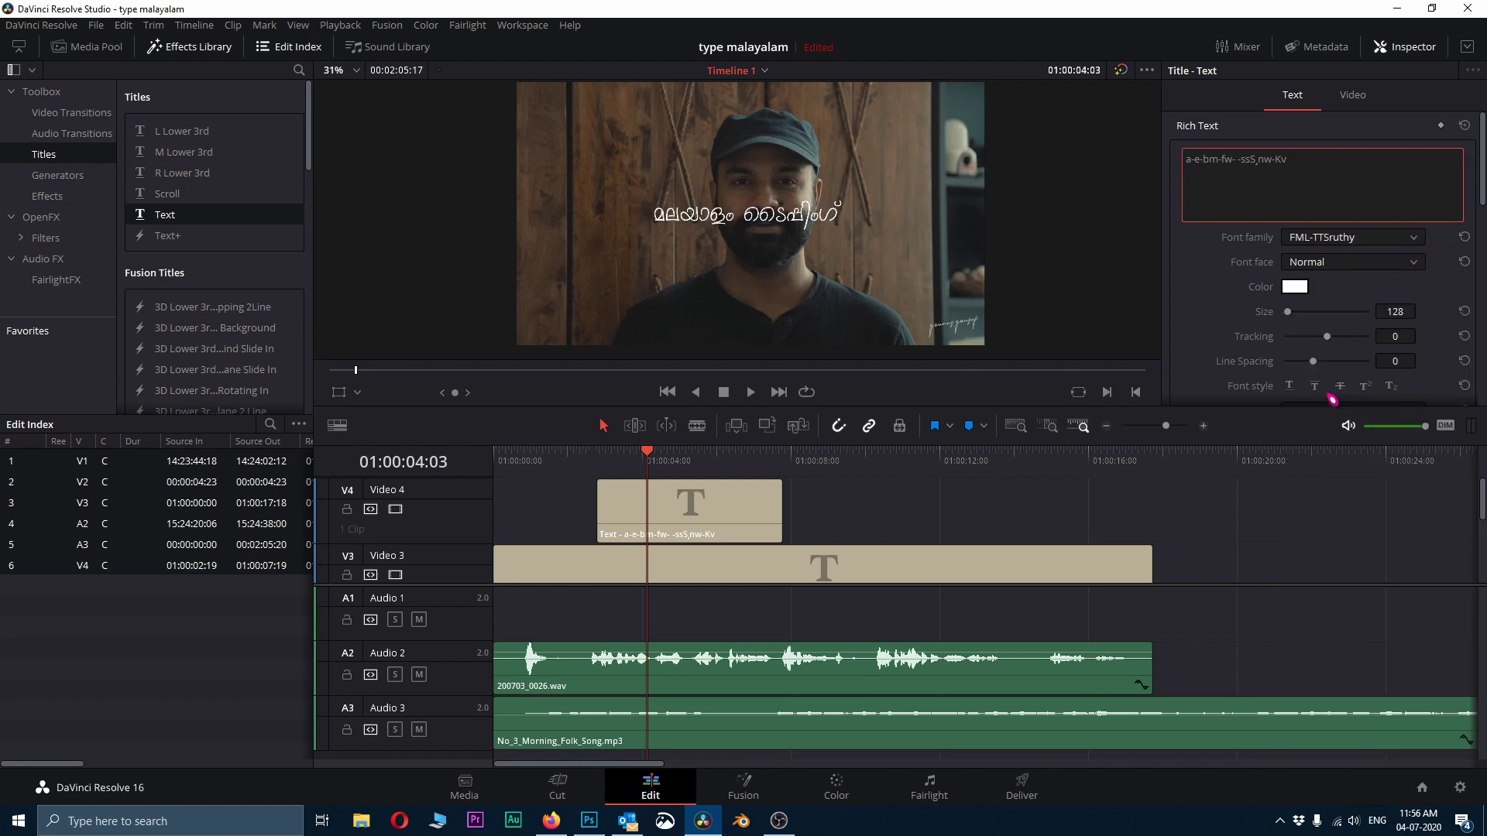